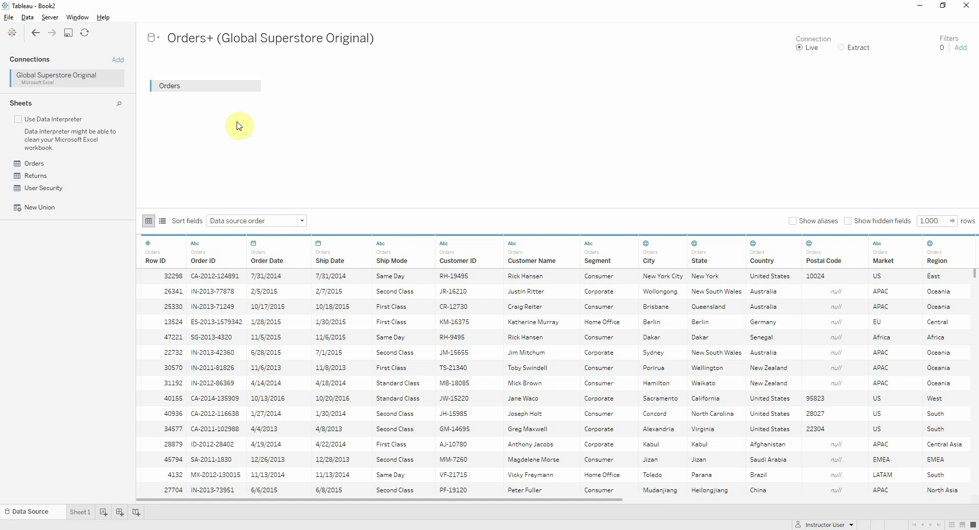
Step: Leave the Orders data source page for the empty Sheet 1 worksheet
left_click(77, 514)
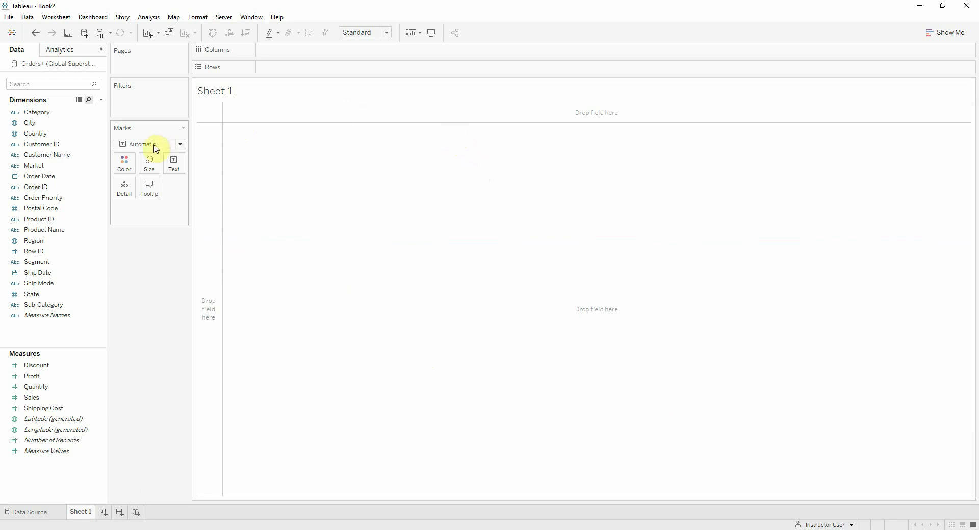
Step: Build a filled world map of SUM(Profit) by Country using Show Me
left_click(56, 134)
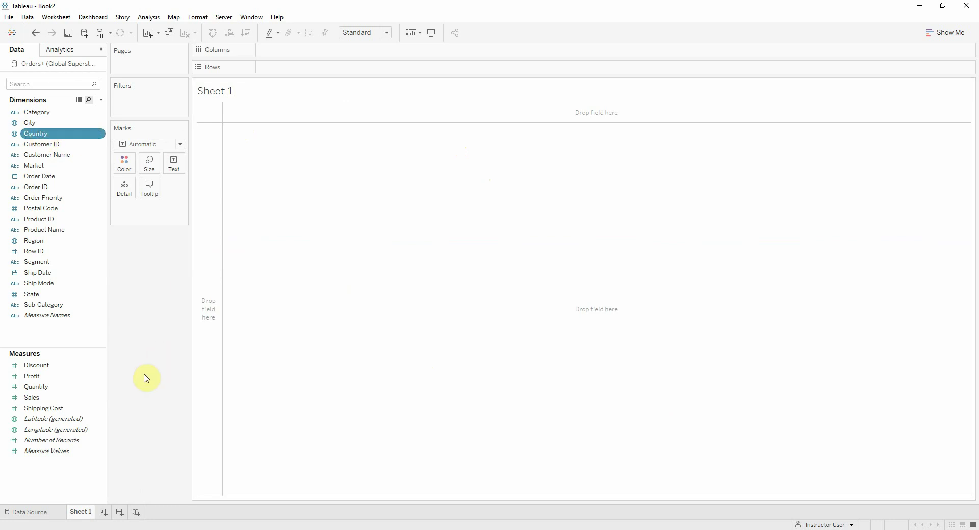
left_click(53, 380, "ctrl")
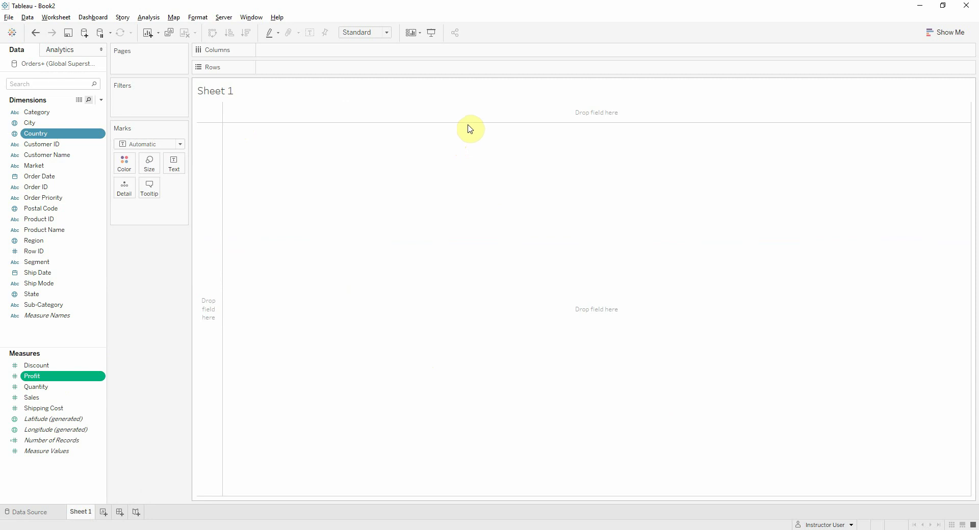
left_click(938, 32)
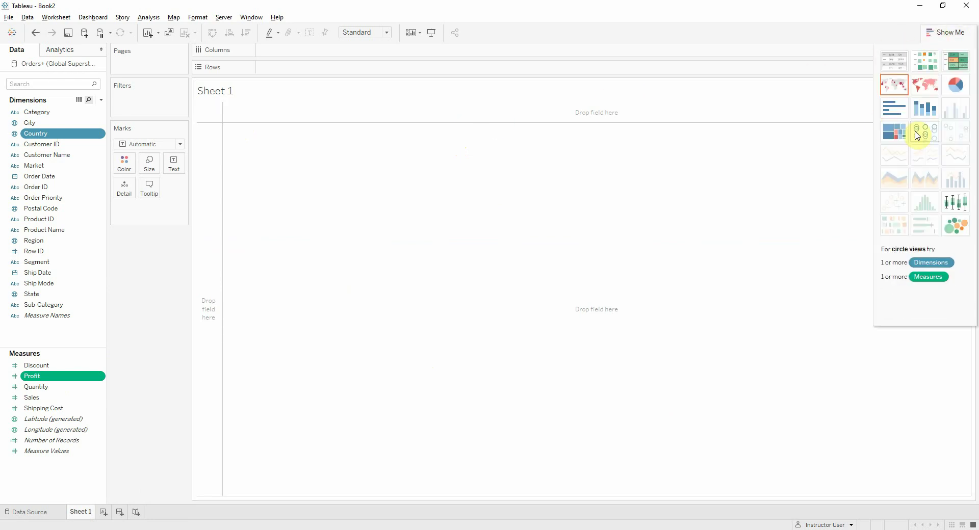
left_click(924, 85)
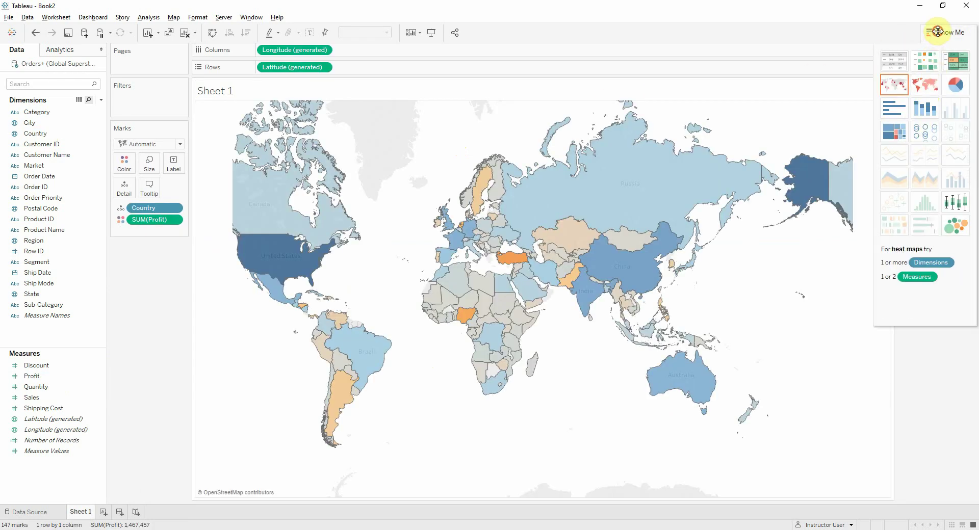
left_click(941, 30)
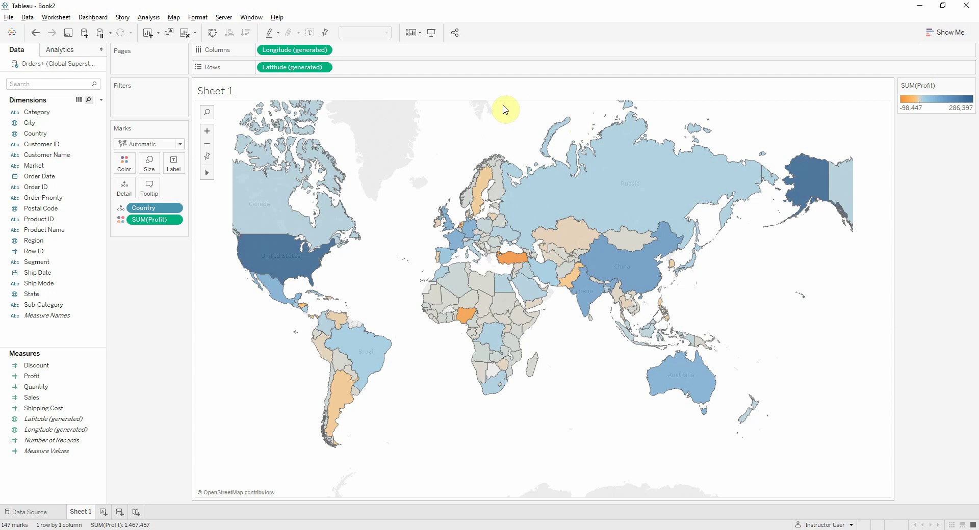
Step: Rename the worksheet to 'Map'
double_click(82, 512)
type("Map")
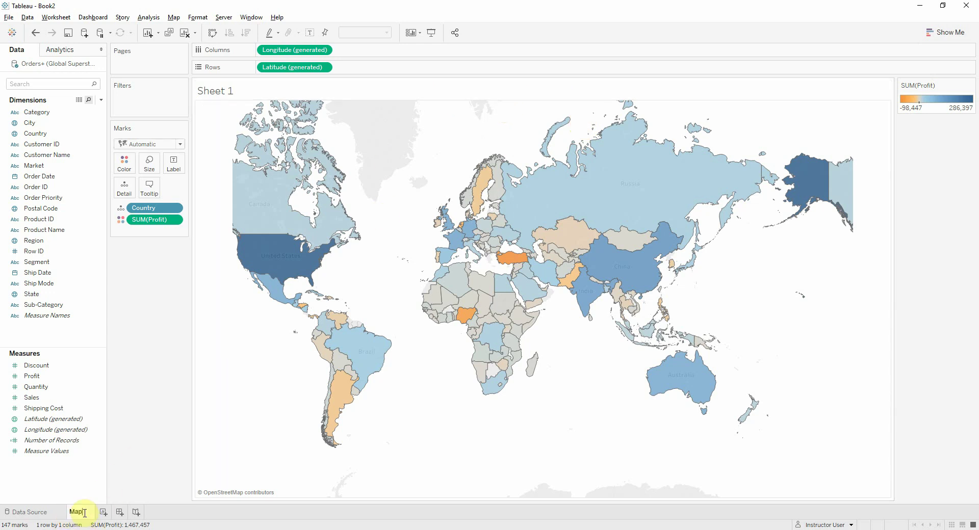
key("Return")
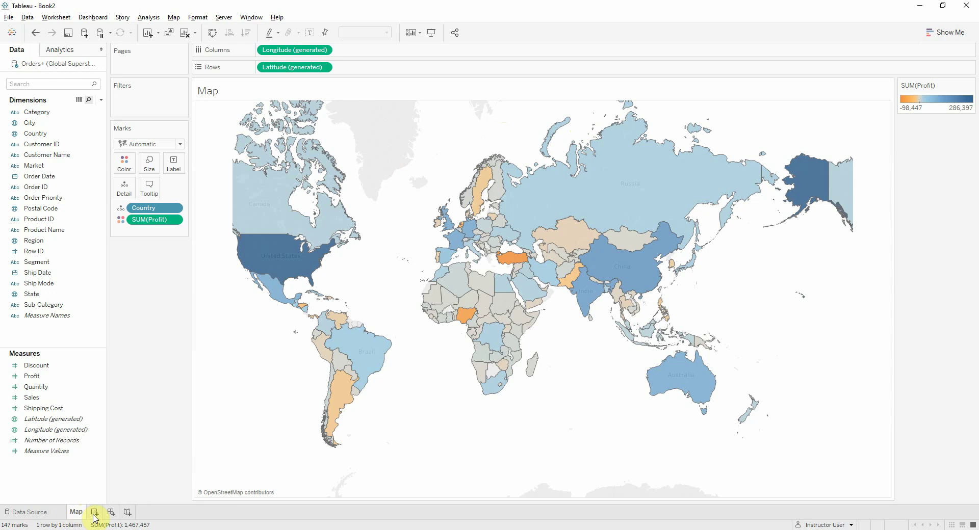
Step: On a new sheet, build profit-by-country bars coloured by profit, sorted descending, with mark labels
left_click(94, 513)
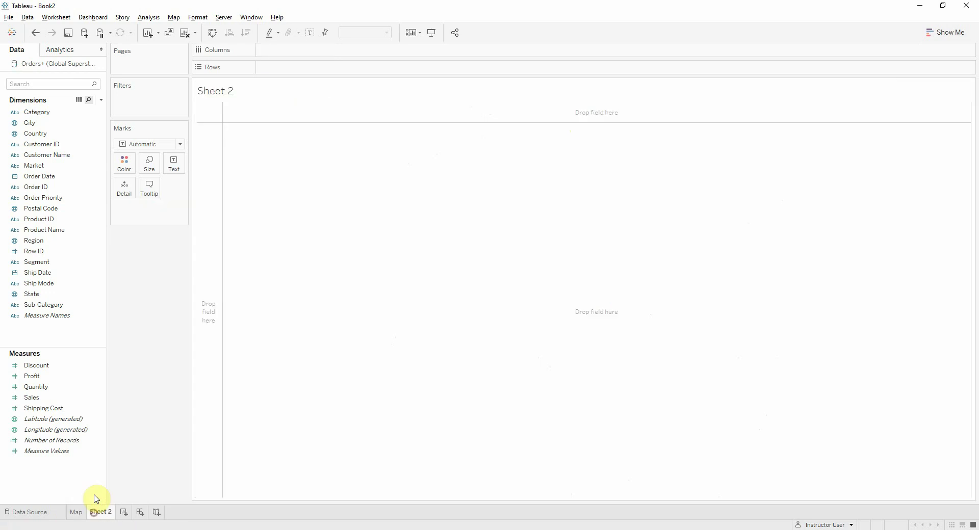
left_click_drag(72, 163, 298, 68)
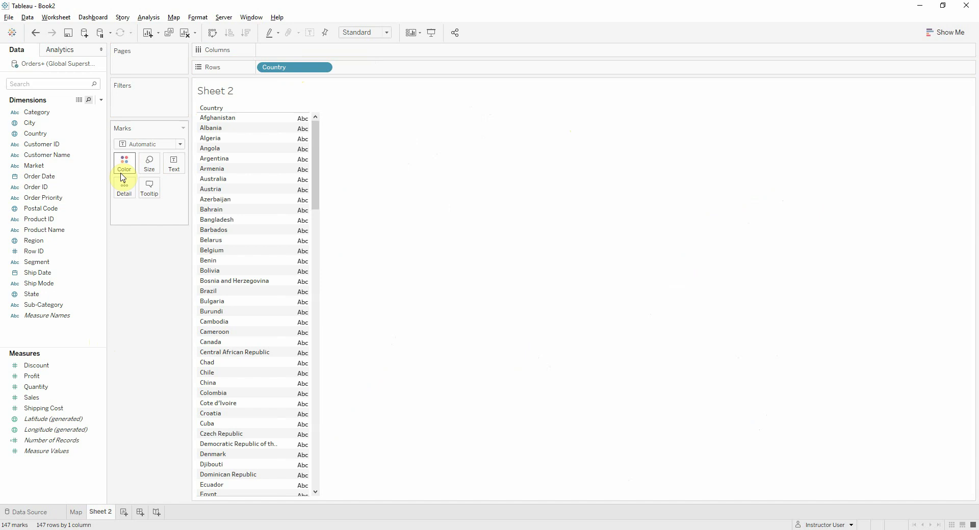
left_click_drag(45, 384, 326, 50)
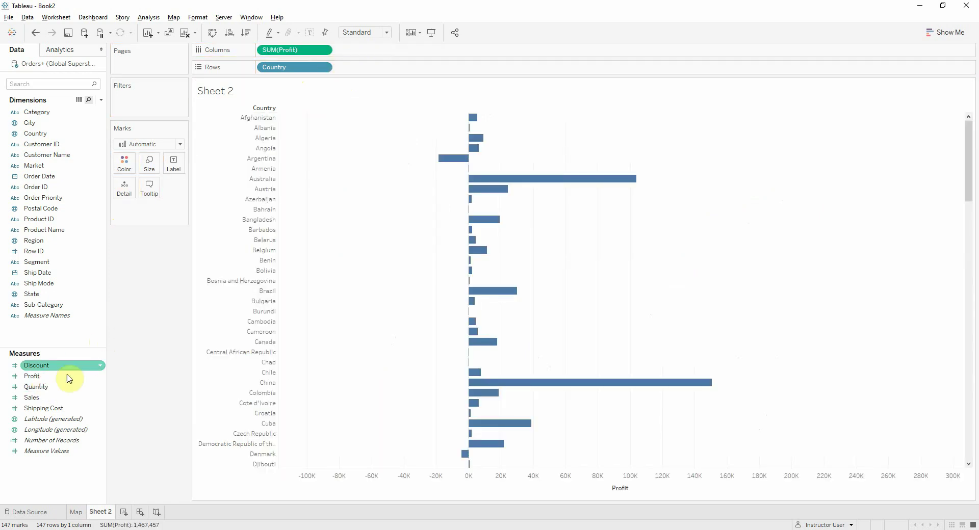
left_click_drag(66, 377, 125, 167)
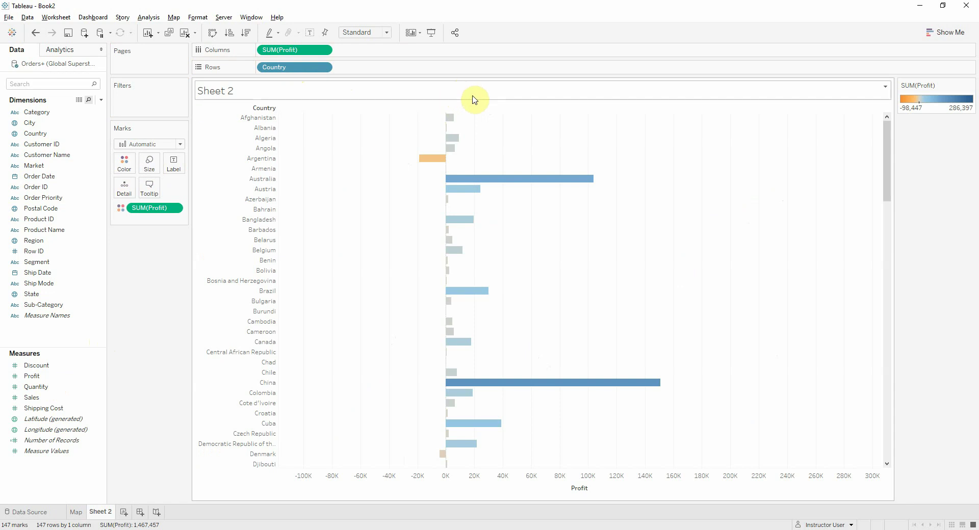
left_click(578, 106)
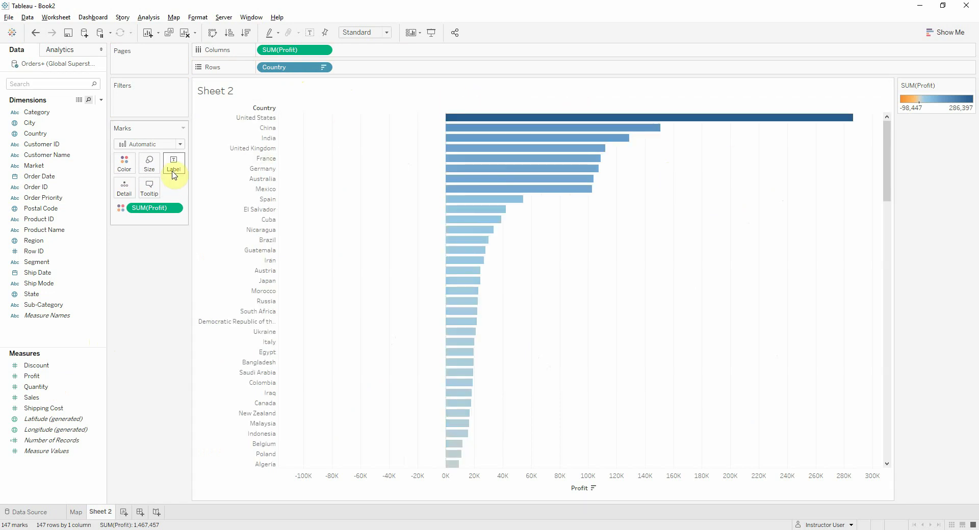
left_click(174, 174)
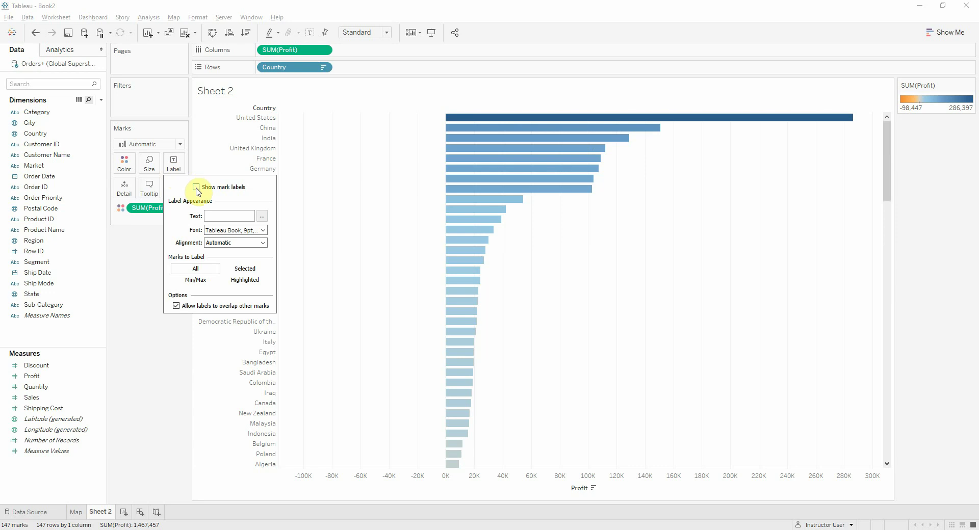
left_click(196, 188)
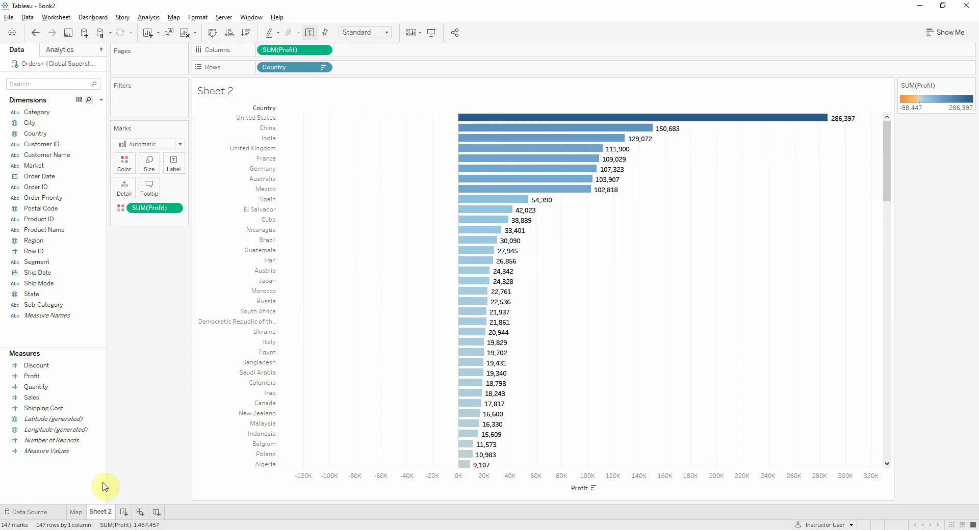
Step: Rename the sheet to 'Barchart' and add a blank Sheet 3
double_click(99, 513)
type("Barchart")
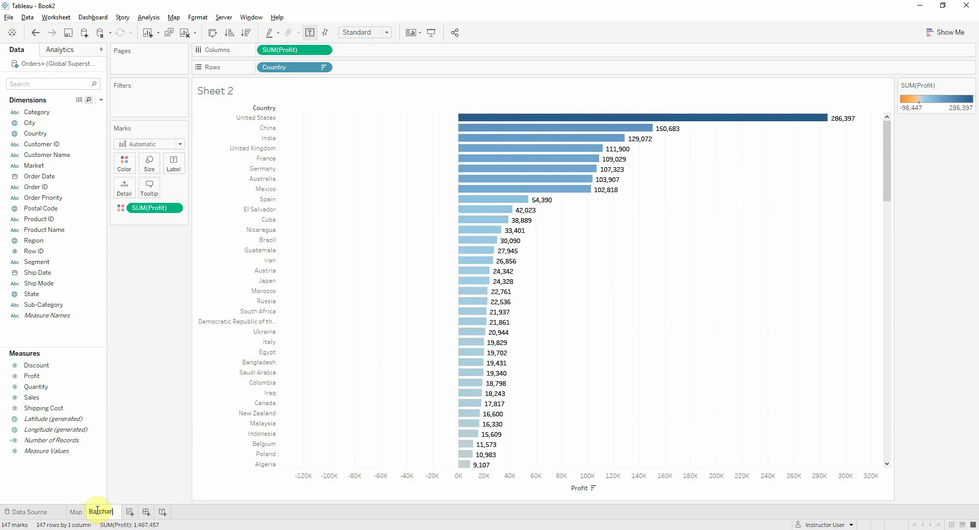
key("Return")
left_click(127, 512)
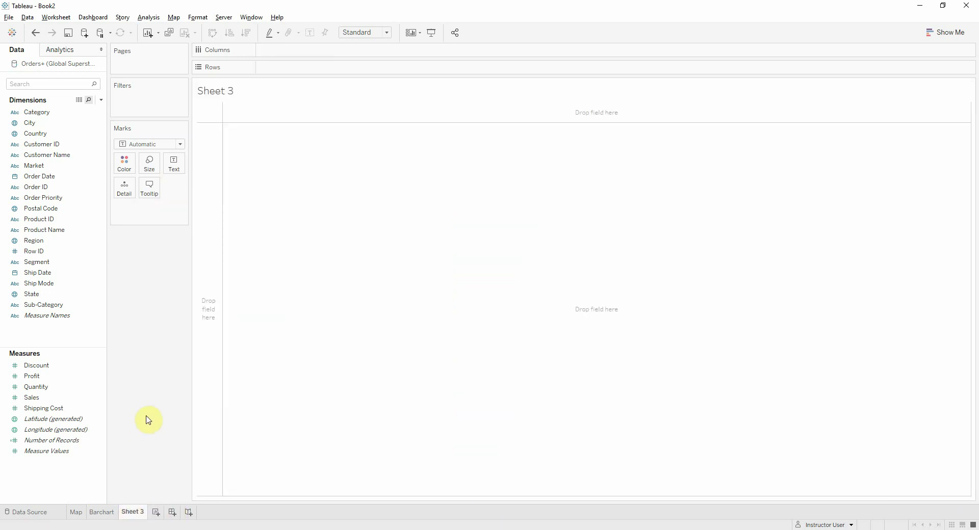
Step: Build a profit-by-country treemap, sizing boxes by absolute profit so the 29 losses appear
left_click(68, 133)
left_click(46, 407, "ctrl")
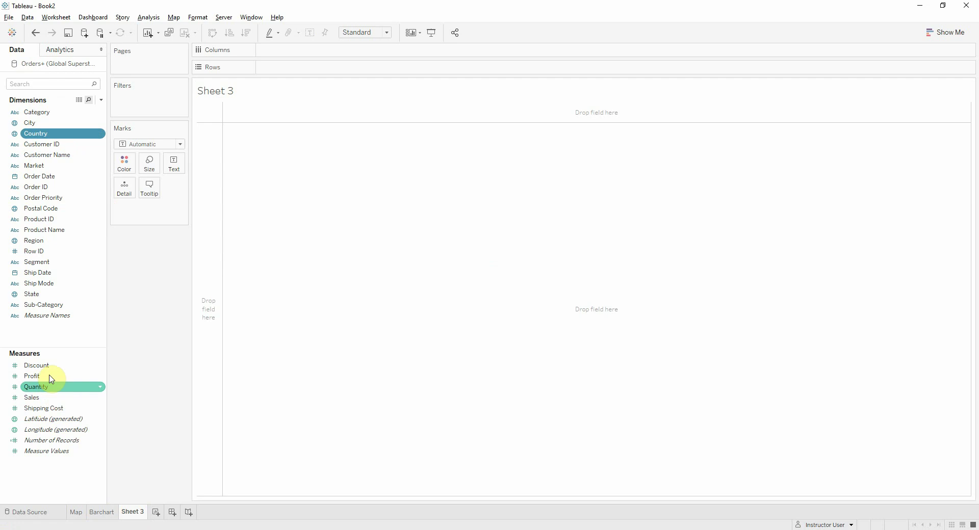
left_click(47, 376, "ctrl")
left_click(946, 32)
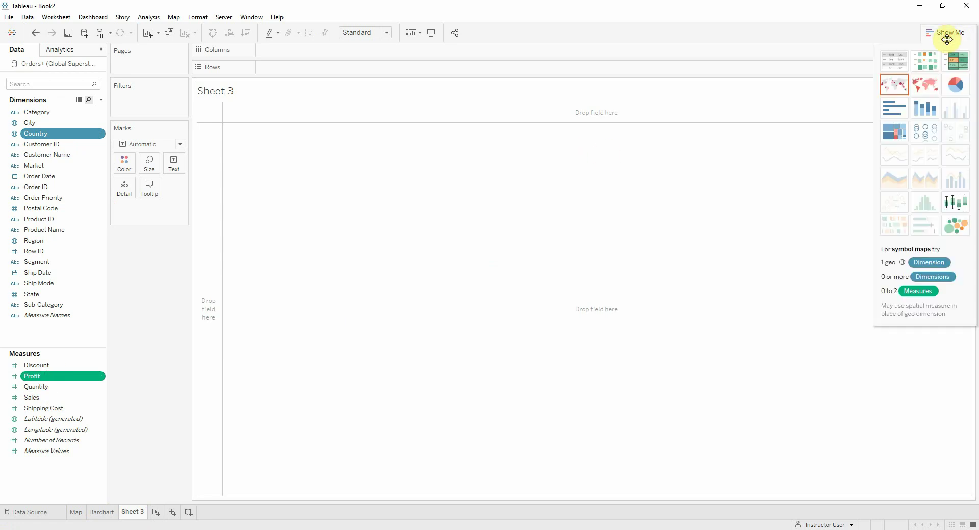
left_click(898, 135)
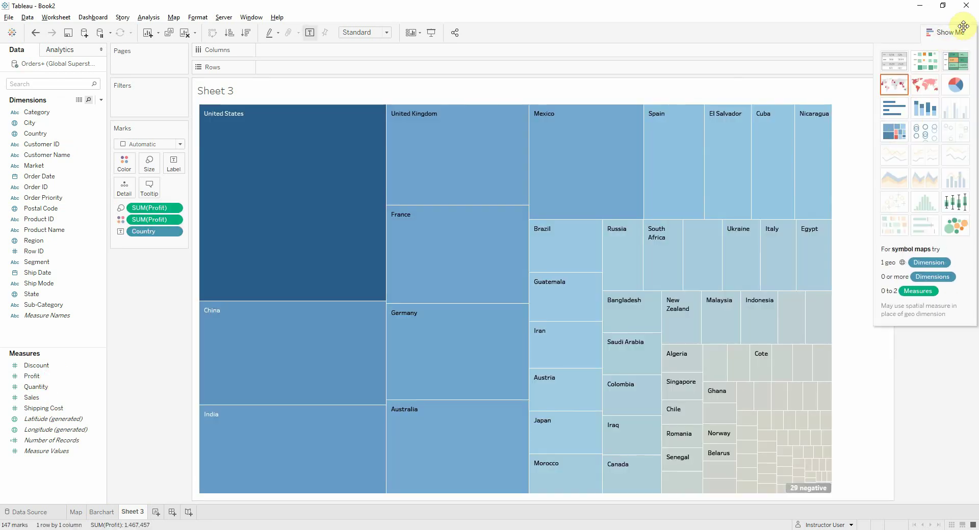
left_click(954, 32)
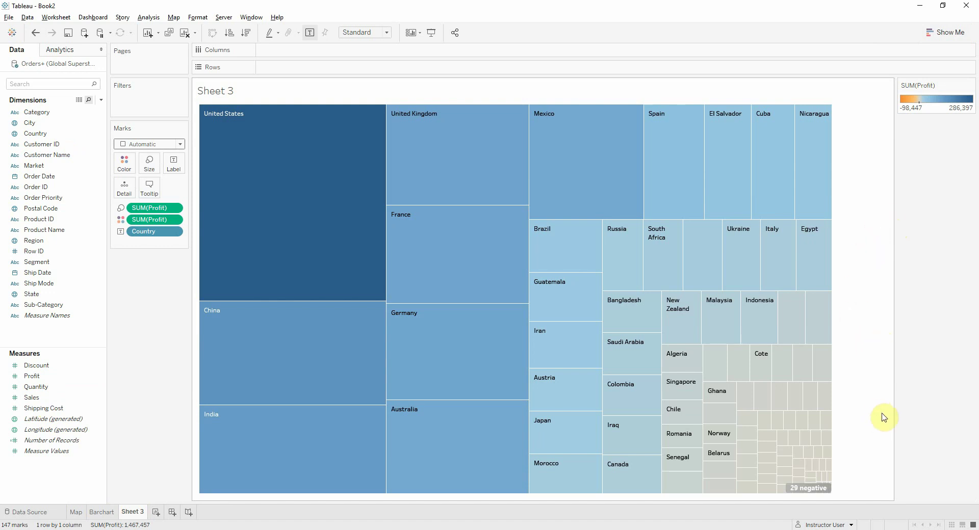
left_click(816, 489)
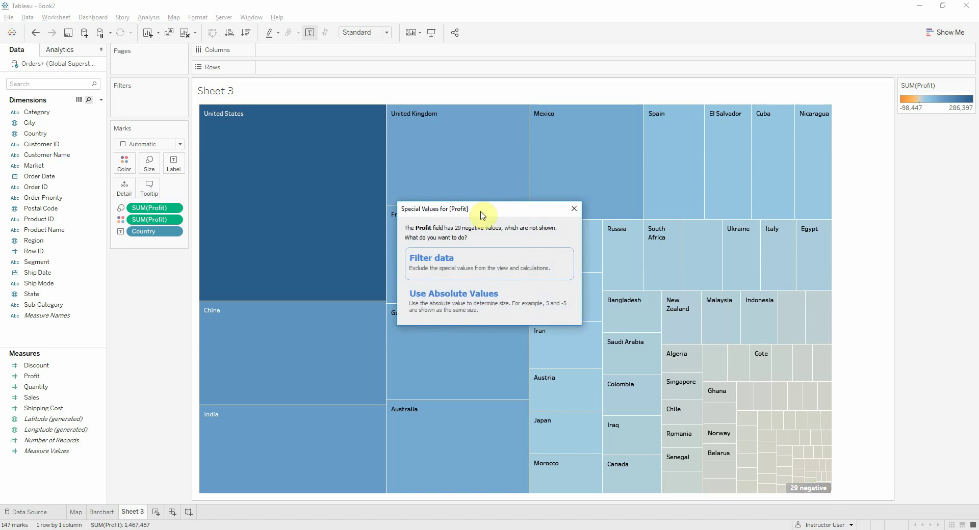
left_click(470, 307)
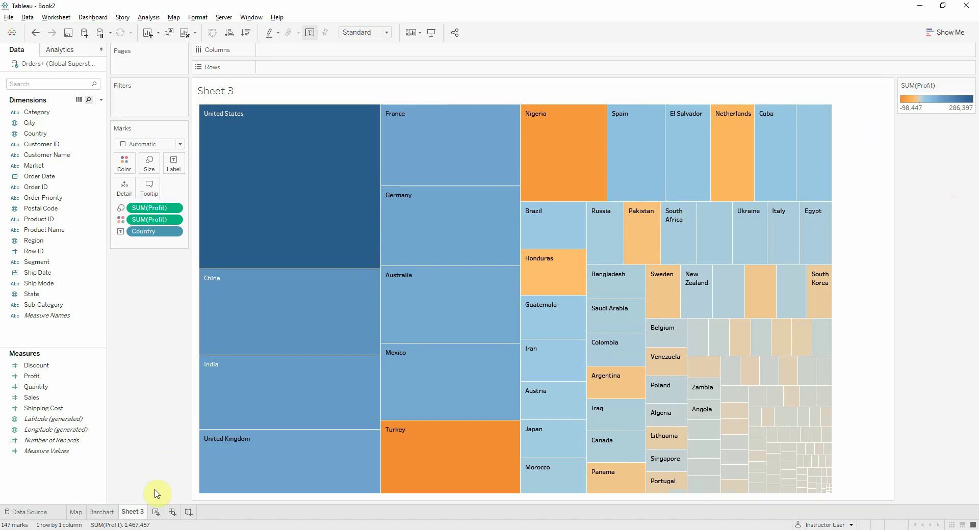
Step: Rename the worksheet to 'Treemap'
double_click(139, 512)
type("Treemap")
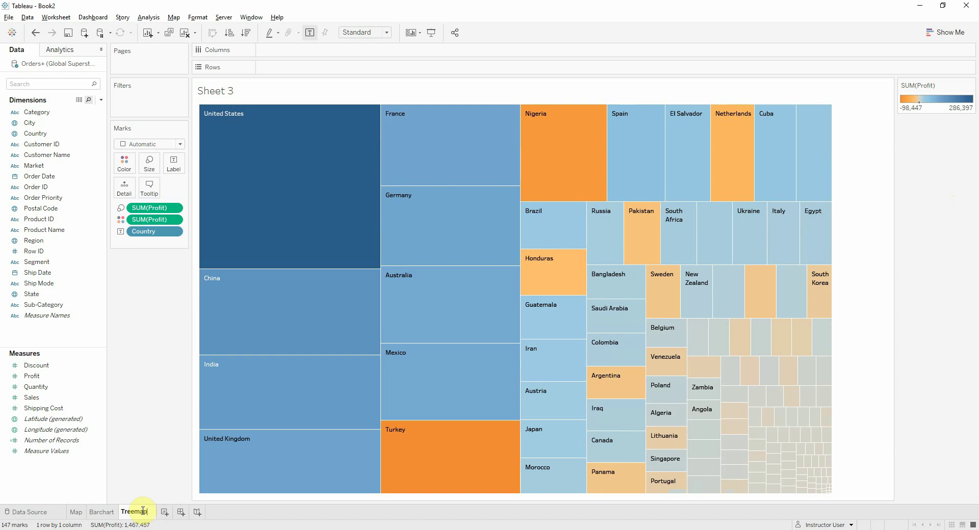
key("Return")
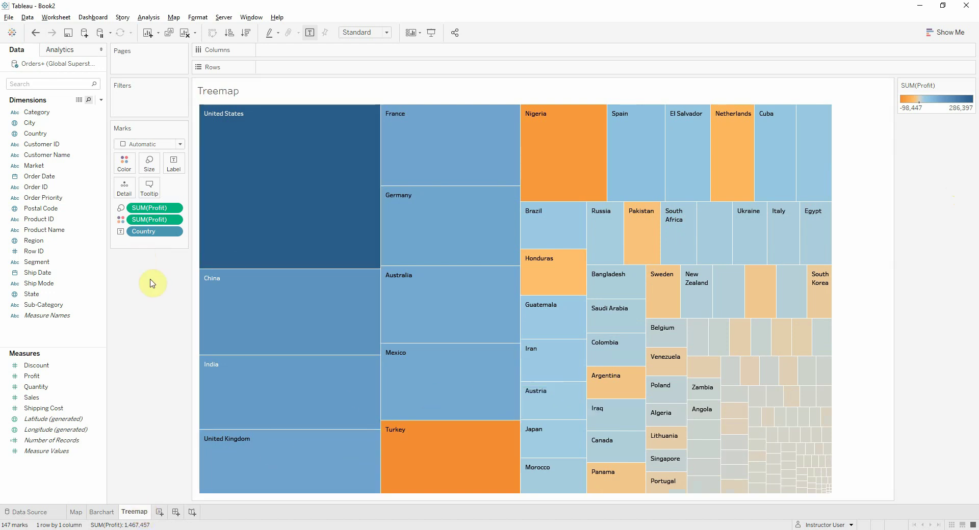
Step: Add a Market filter to the Treemap sheet including all values
left_click_drag(77, 166, 147, 114)
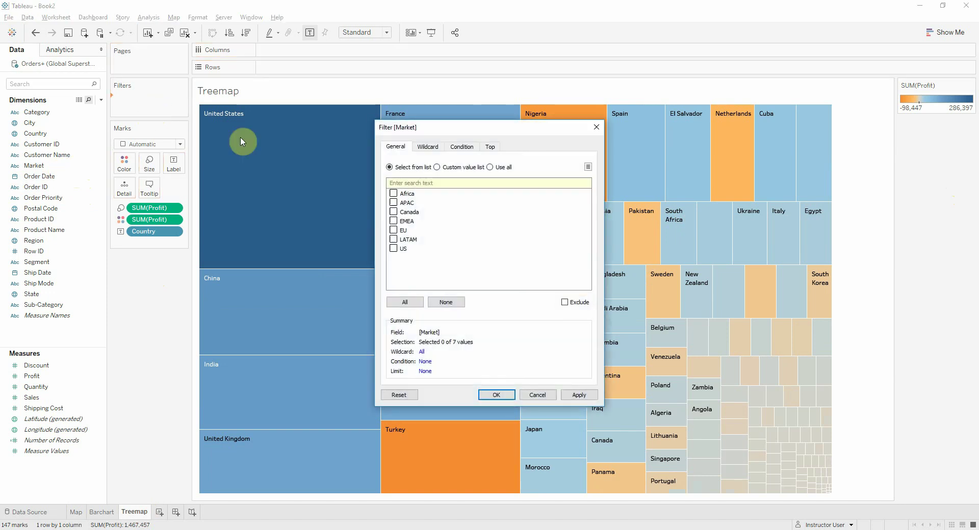
left_click(490, 167)
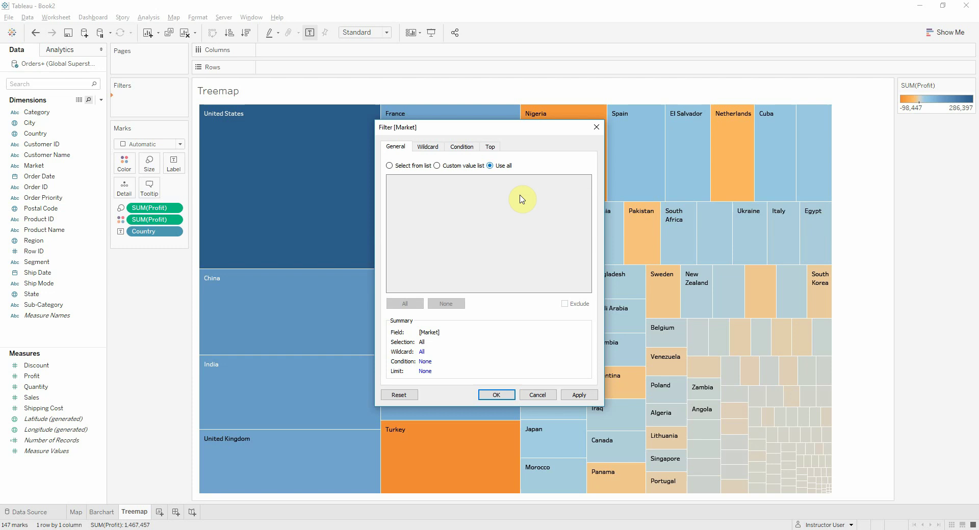
left_click(573, 396)
left_click(497, 396)
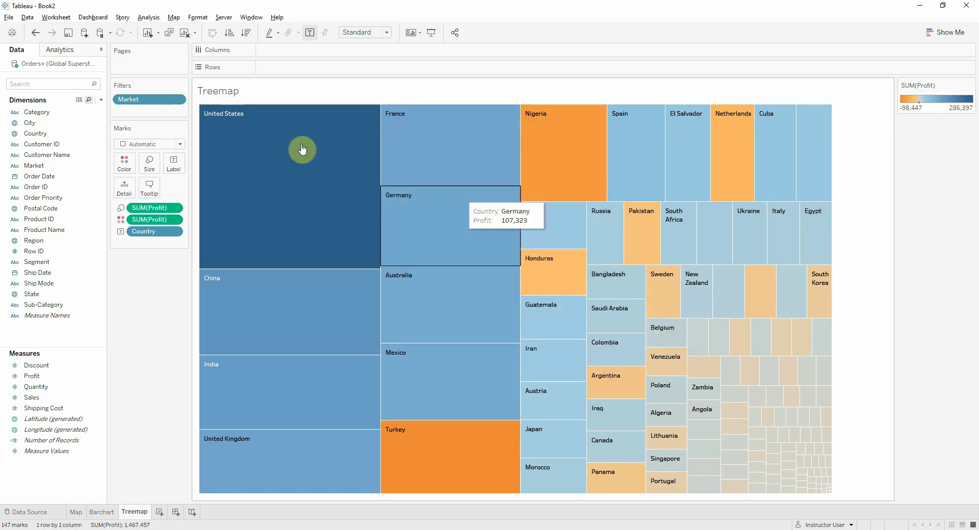
Step: Apply the Market filter to all worksheets using this data source
right_click(154, 100)
mouse_move(235, 157)
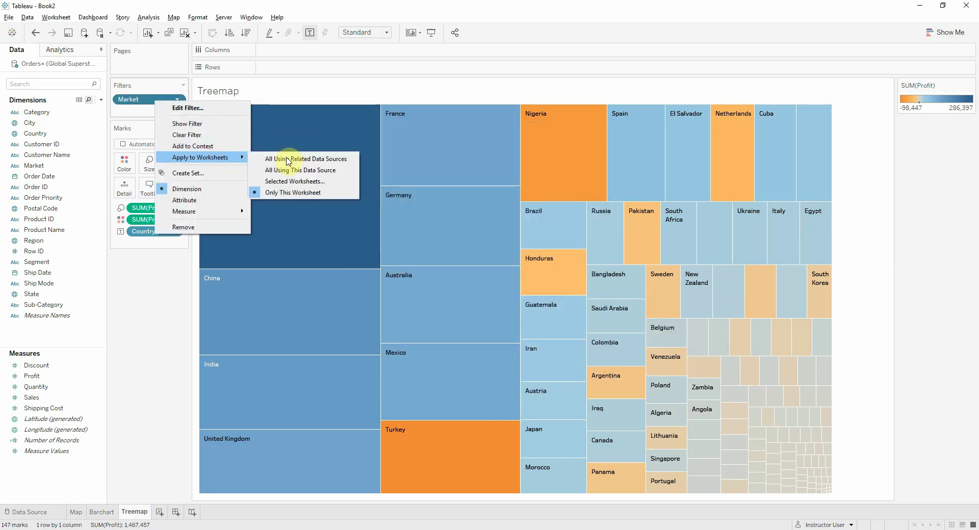
left_click(313, 171)
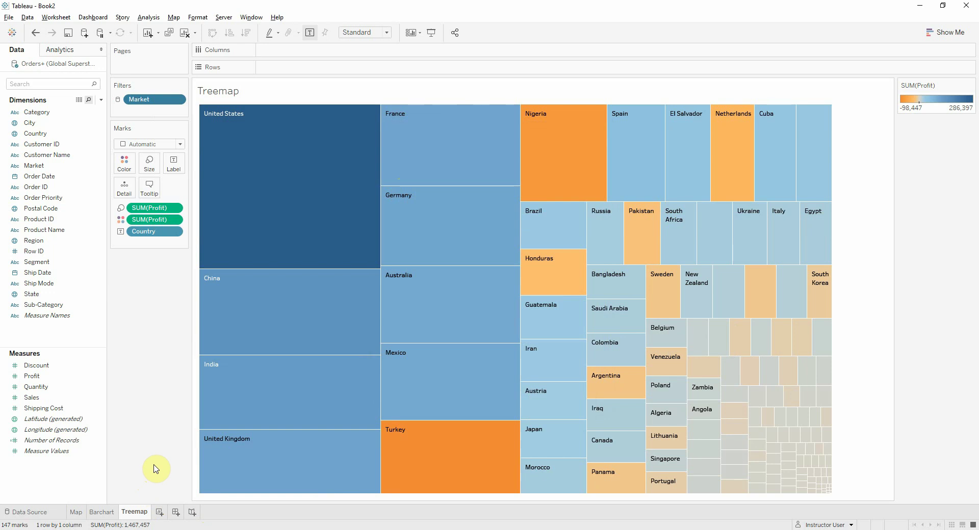
Step: Create a parameter named Visualization Type with String data type and a List of values
right_click(81, 489)
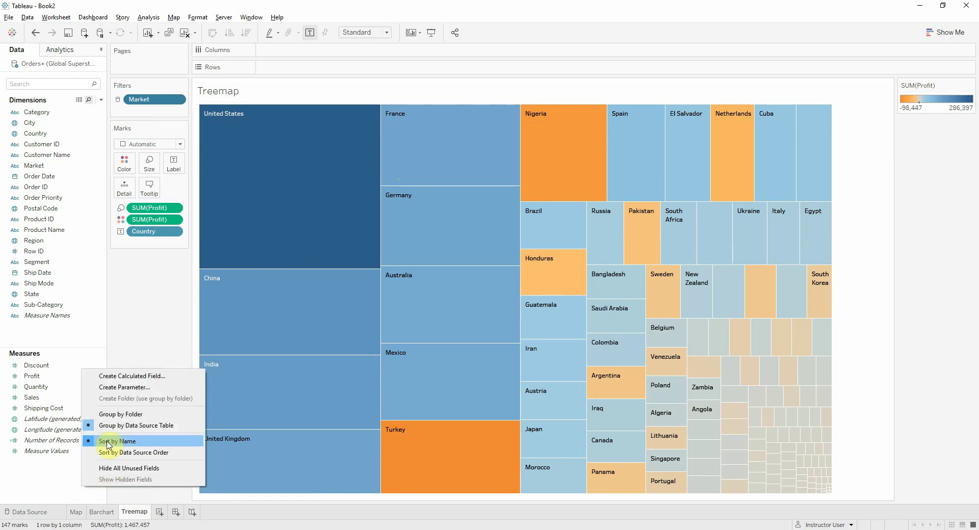
left_click(122, 388)
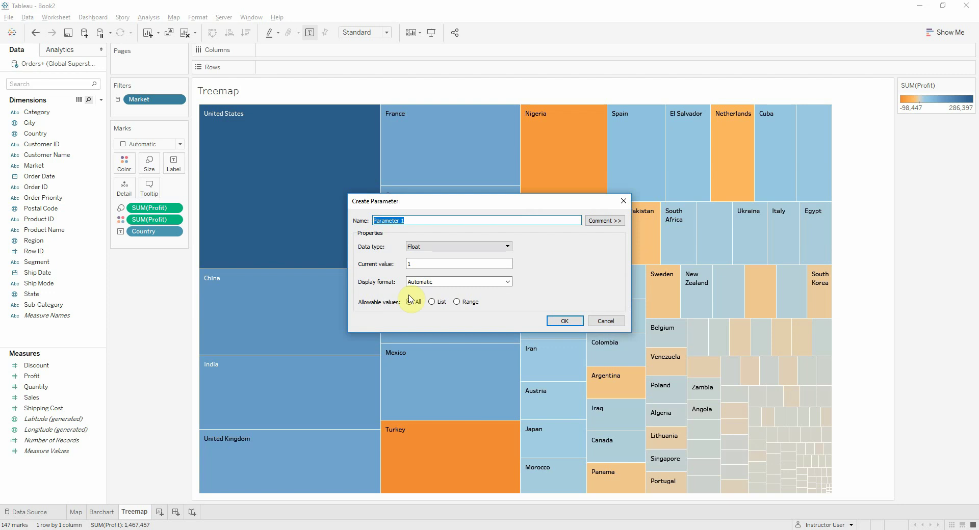
type("Visualization Type")
left_click(508, 249)
left_click(488, 268)
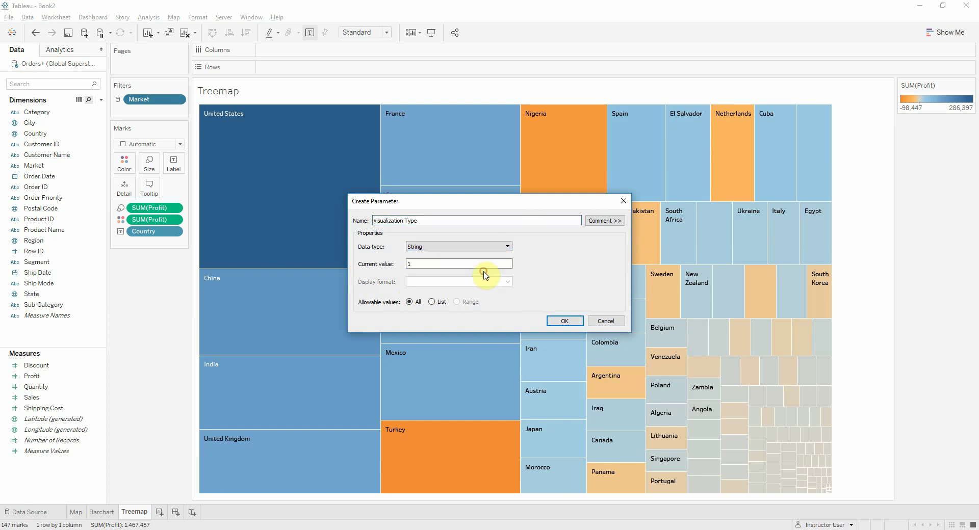
left_click(440, 302)
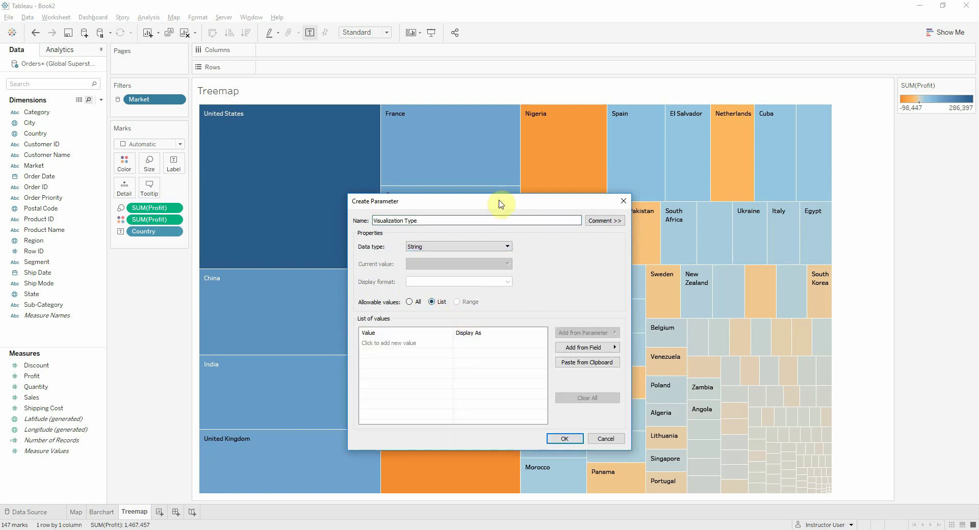
left_click_drag(498, 201, 525, 168)
Step: Add the list values Map, Barchart and Treemap and save the parameter
left_click(454, 311)
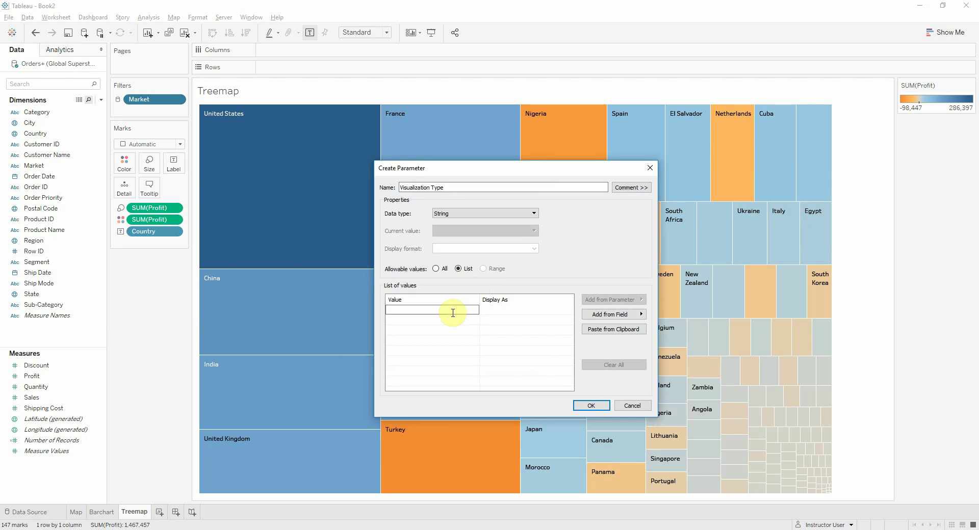
type("Map")
key("Tab")
left_click(451, 319)
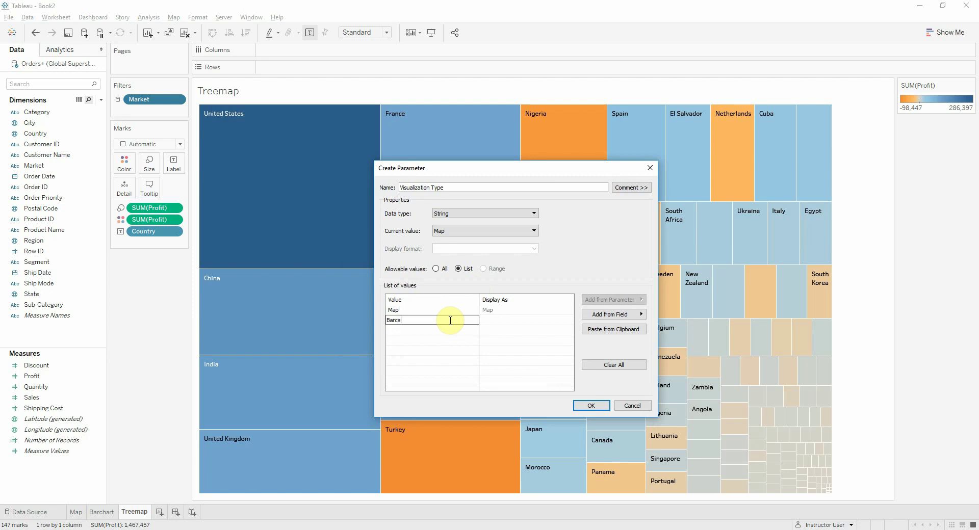
key("Return")
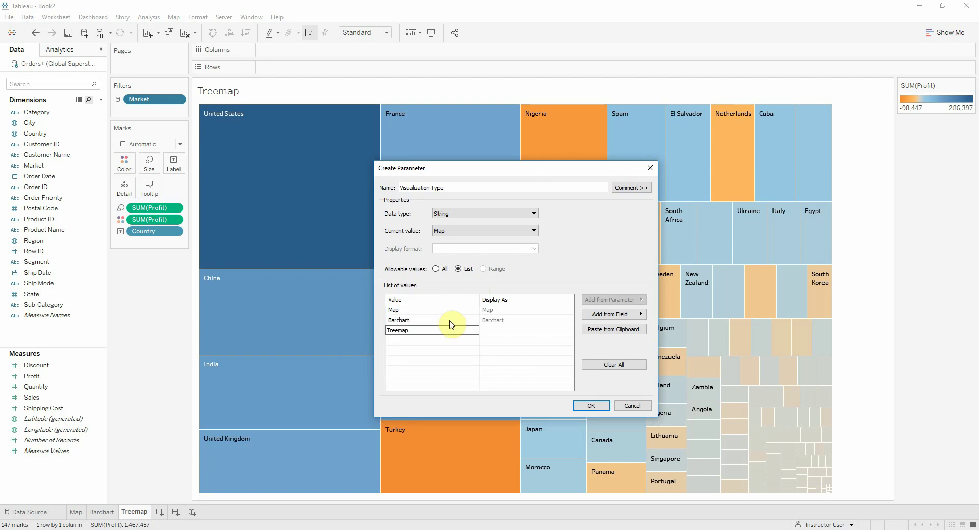
type("Treemap")
left_click(591, 405)
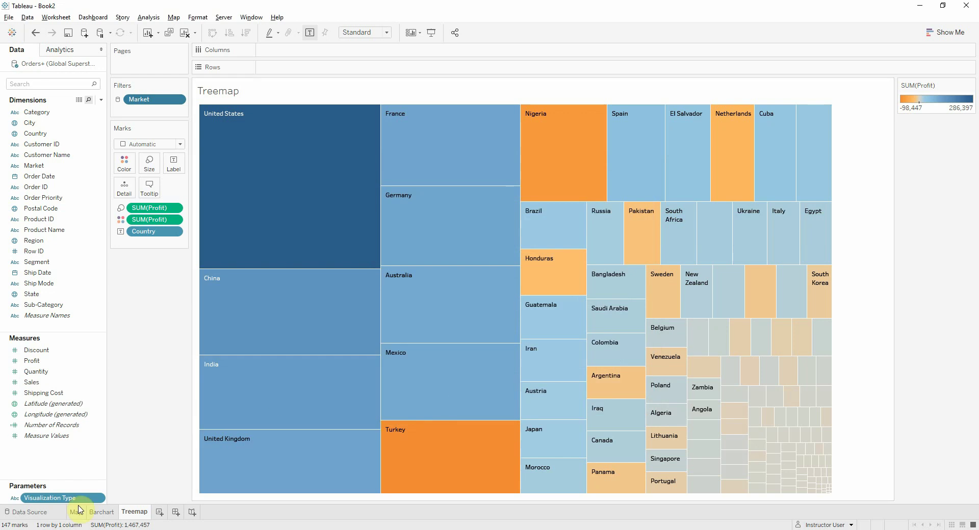
Step: Show the Visualization Type control, test it with Barchart, and return it to Map
right_click(57, 504)
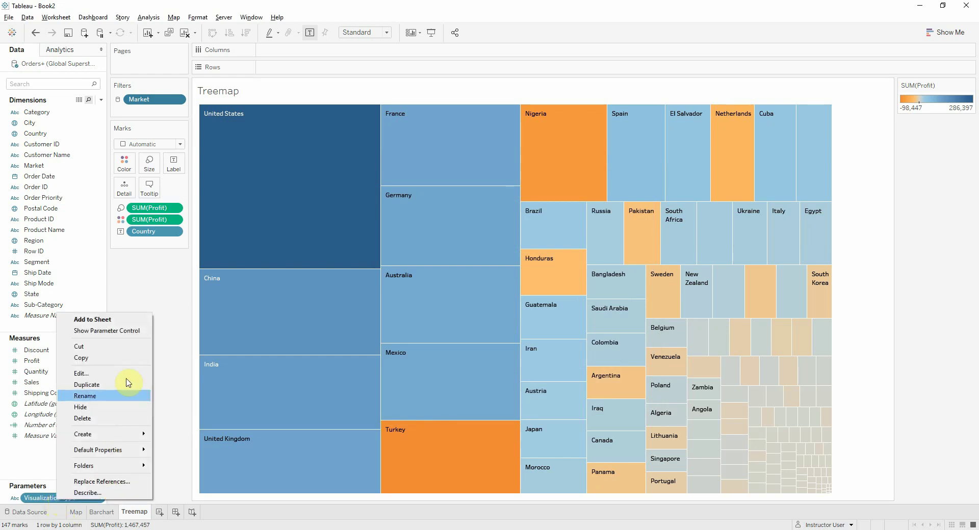
left_click(111, 332)
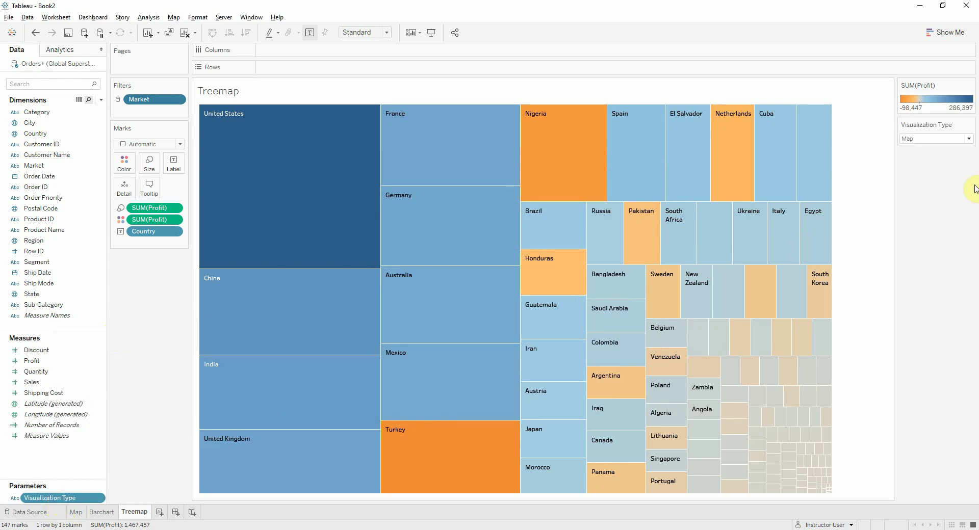
left_click(962, 142)
left_click(961, 162)
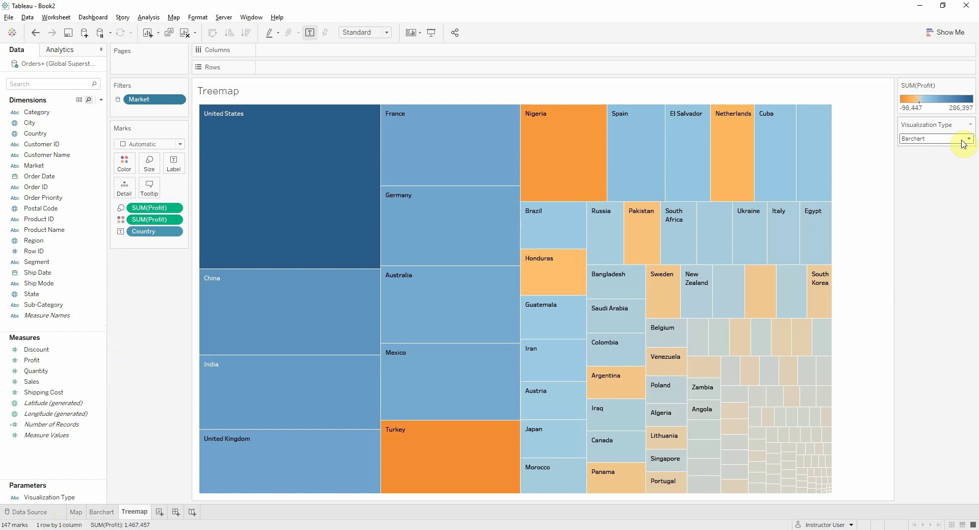
left_click(963, 140)
left_click(956, 160)
left_click(961, 140)
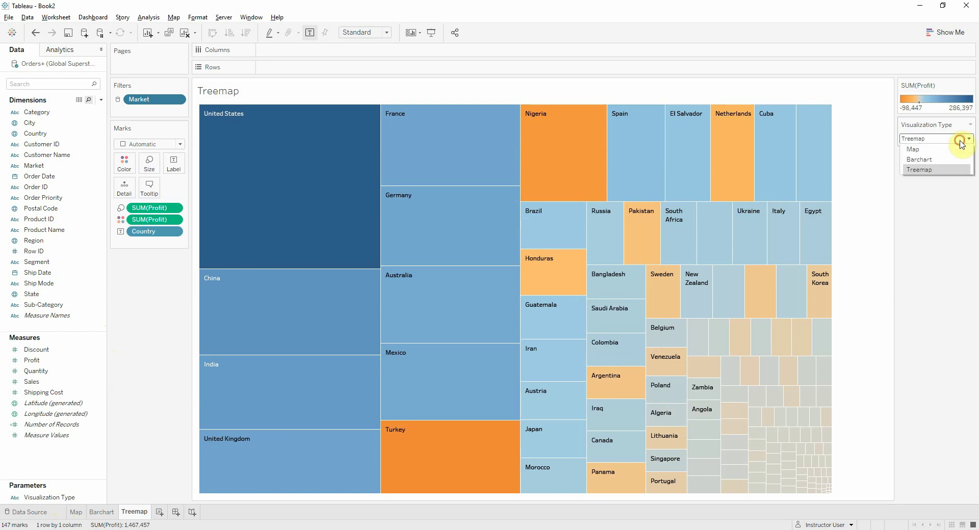
left_click(950, 148)
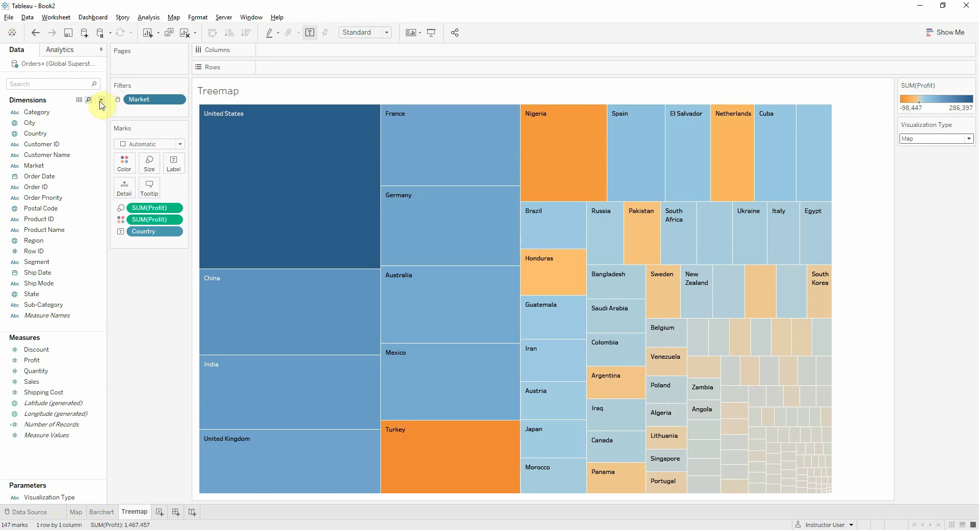
Step: Create calculated field Treemap View: If [Visualization Type] = 'Treemap' Then 1 else 0 END
left_click(101, 103)
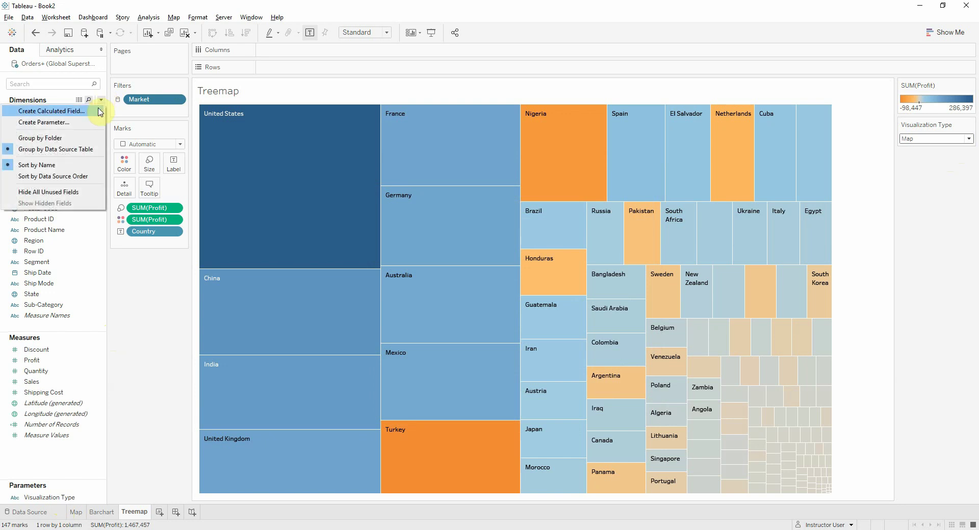
left_click(97, 109)
type("Treemap View")
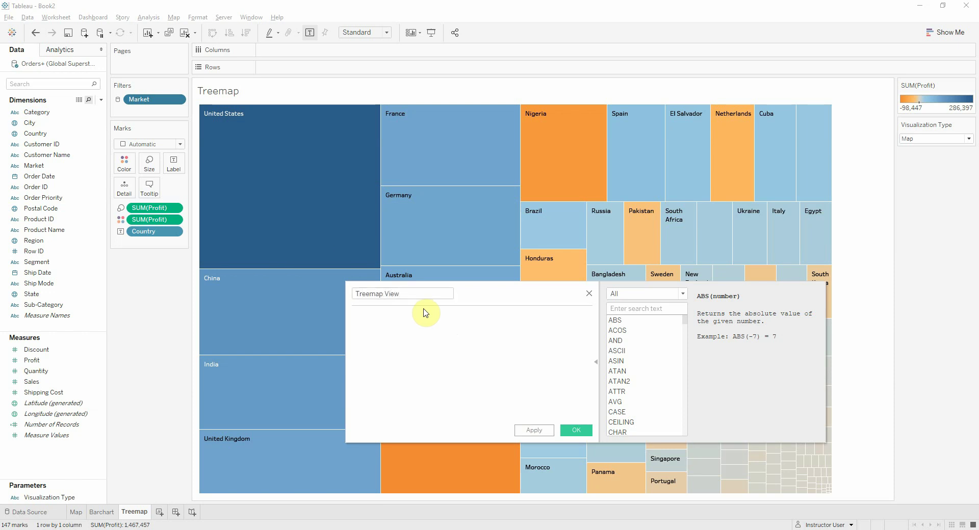
type("If ")
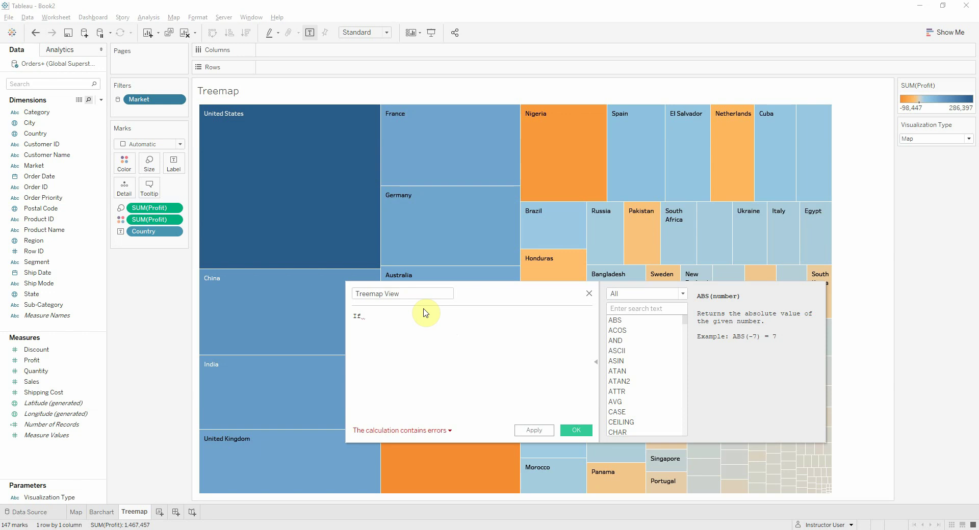
type("V")
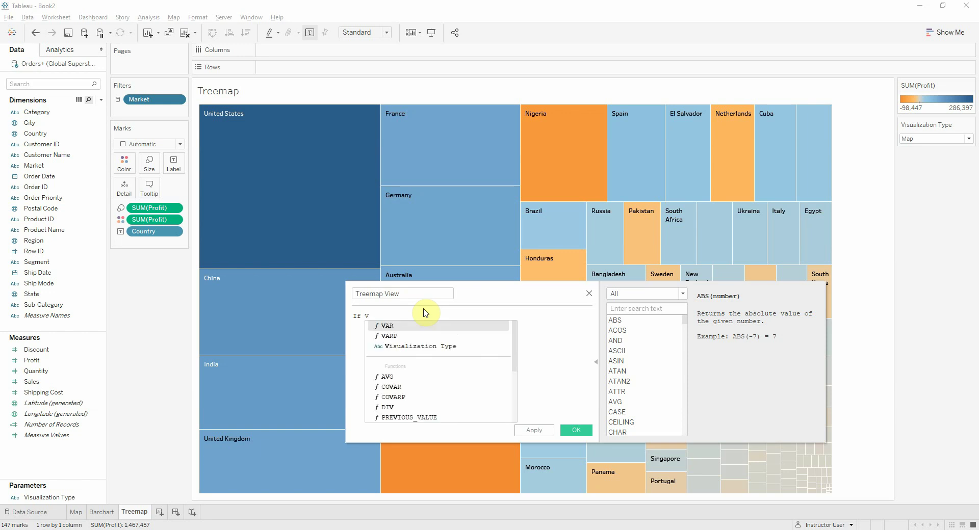
type("is")
key("Return")
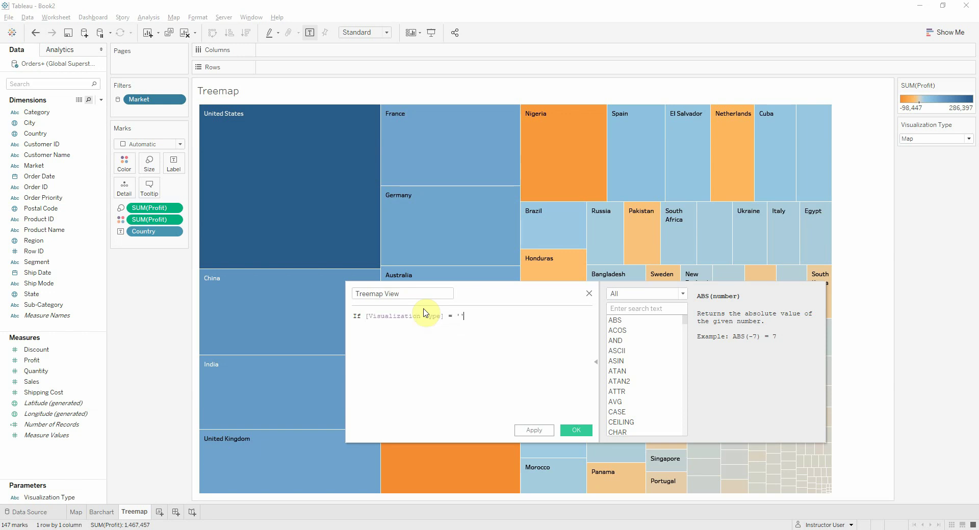
type("= 'Treemap' Then 1 V")
key("BackSpace")
type("else 0 END")
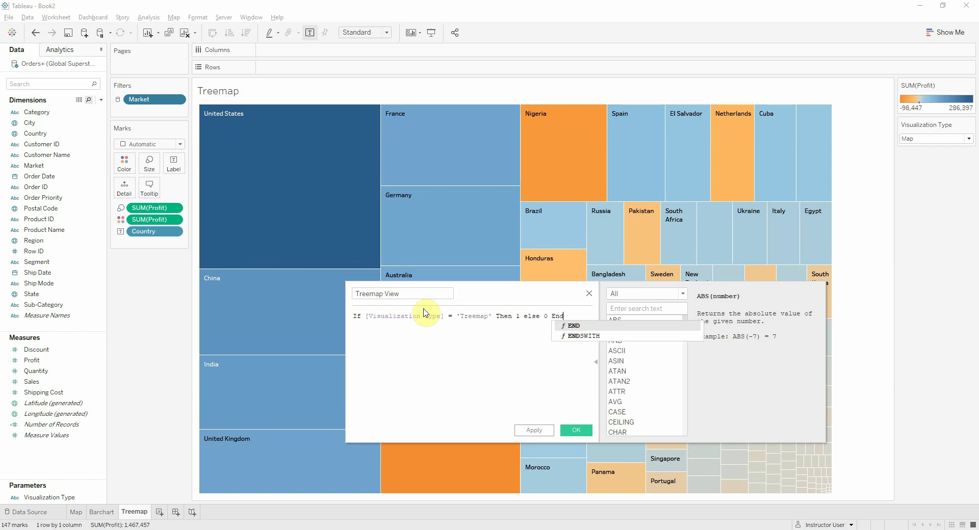
left_click(576, 431)
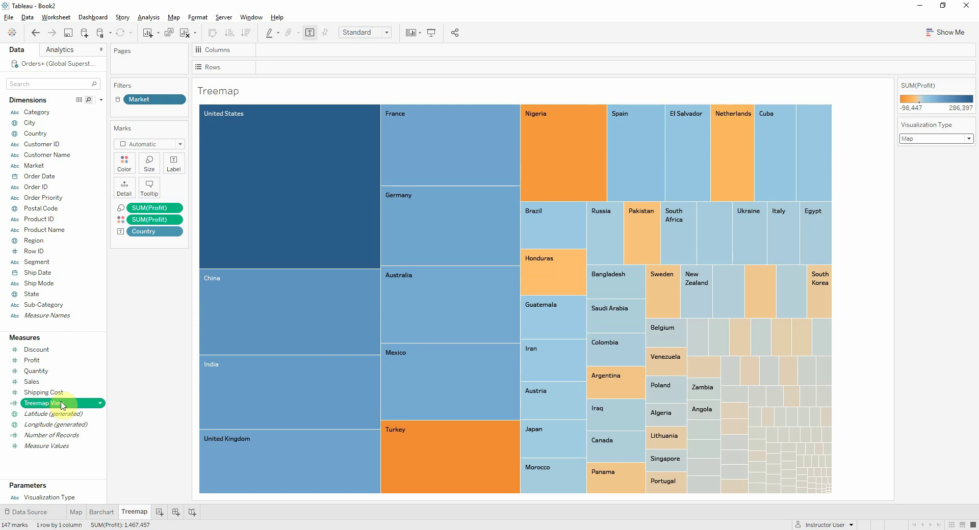
Step: Filter the Treemap sheet to Treemap View at least 1, then set Visualization Type to Treemap
left_click_drag(55, 403, 161, 114)
left_click(453, 204)
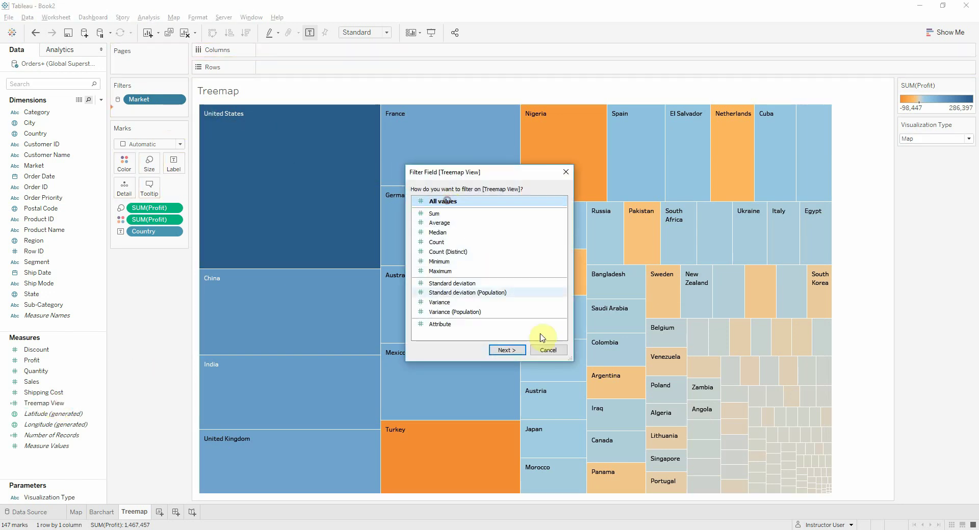
left_click(507, 350)
left_click(461, 219)
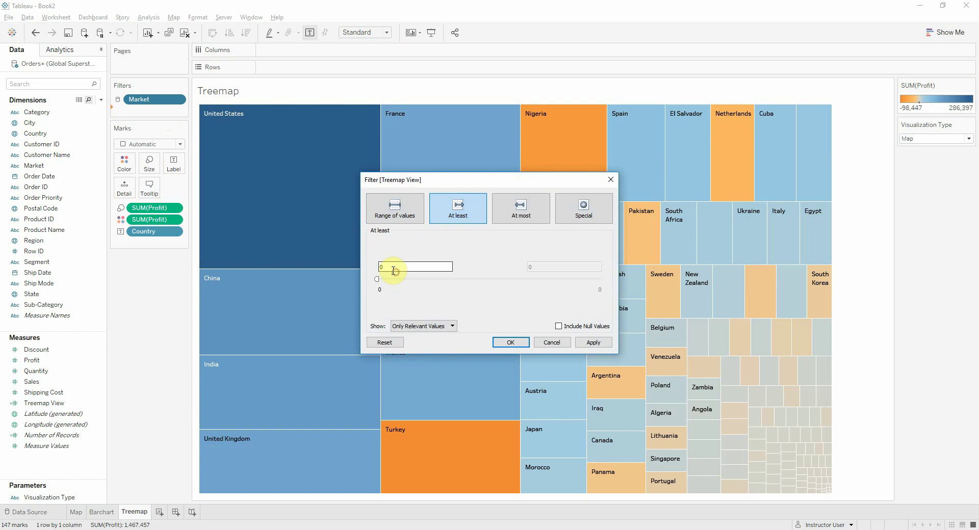
double_click(391, 267)
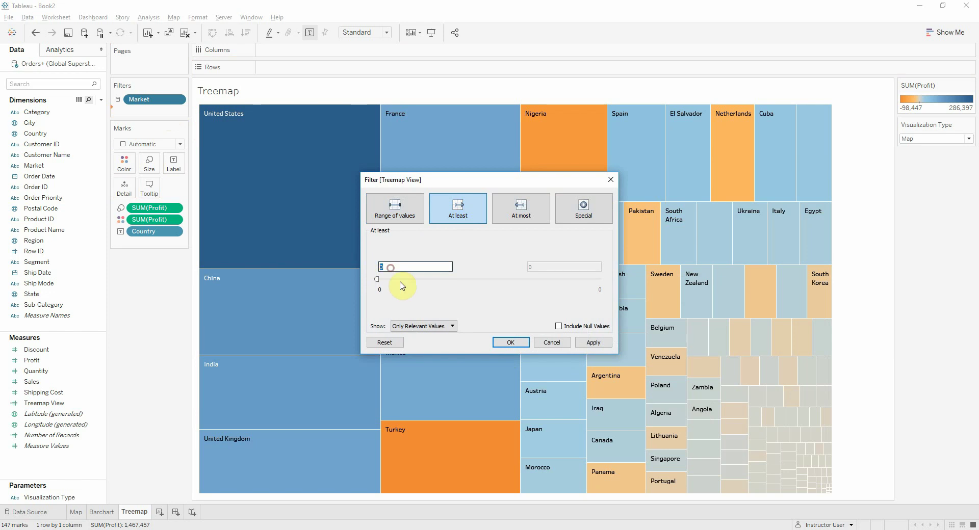
type("1")
left_click(593, 343)
left_click(511, 342)
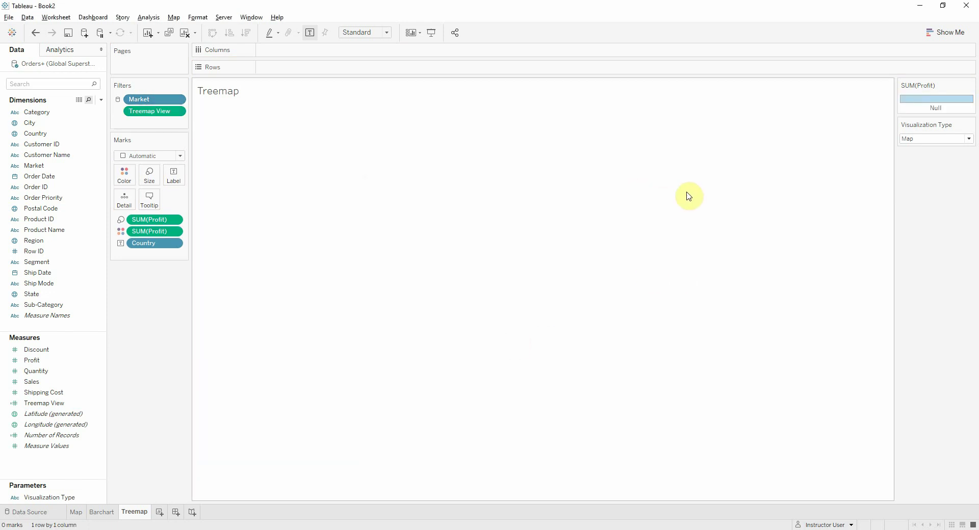
left_click(955, 145)
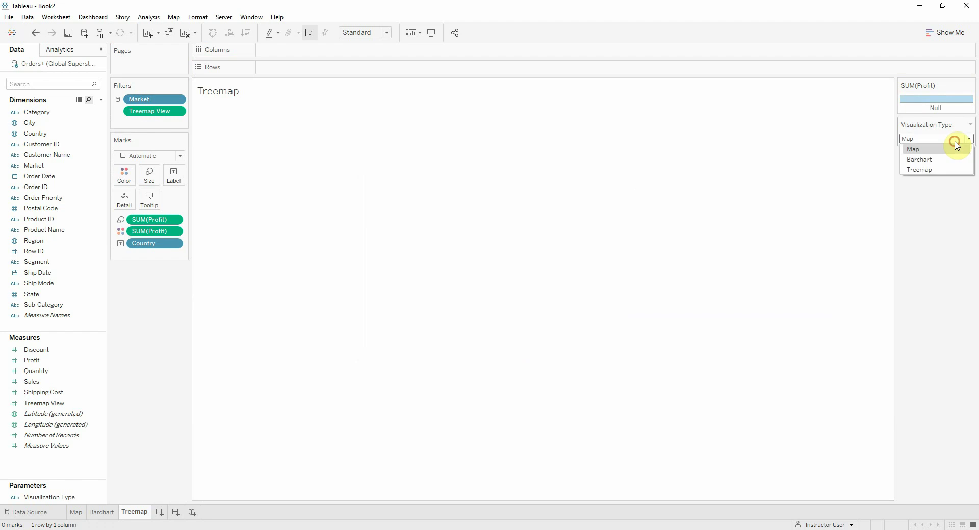
left_click(941, 174)
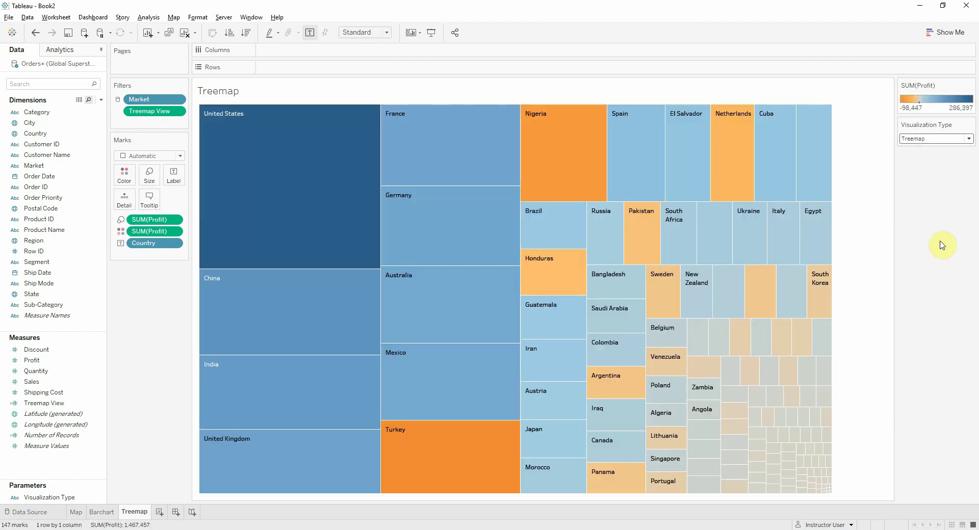
Step: On the Barchart sheet, duplicate the Treemap View calculation
left_click(101, 512)
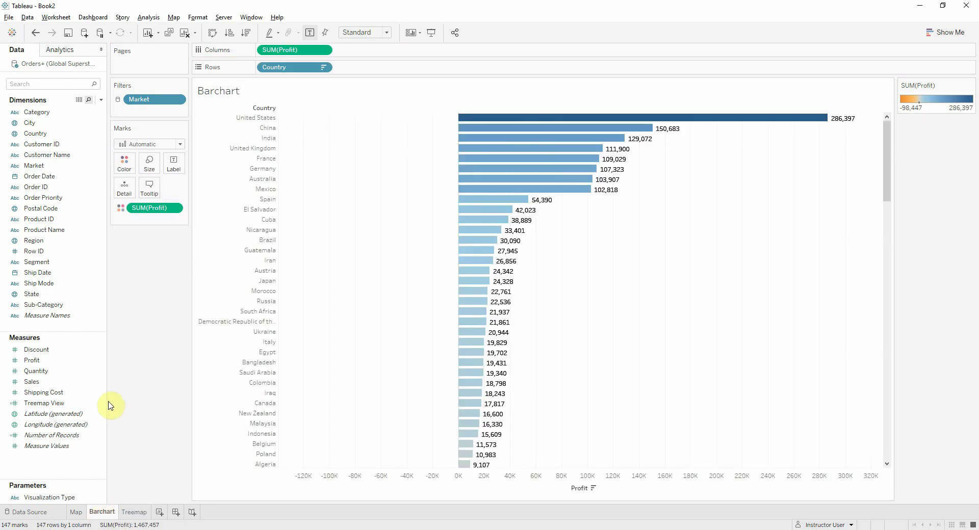
left_click(59, 404)
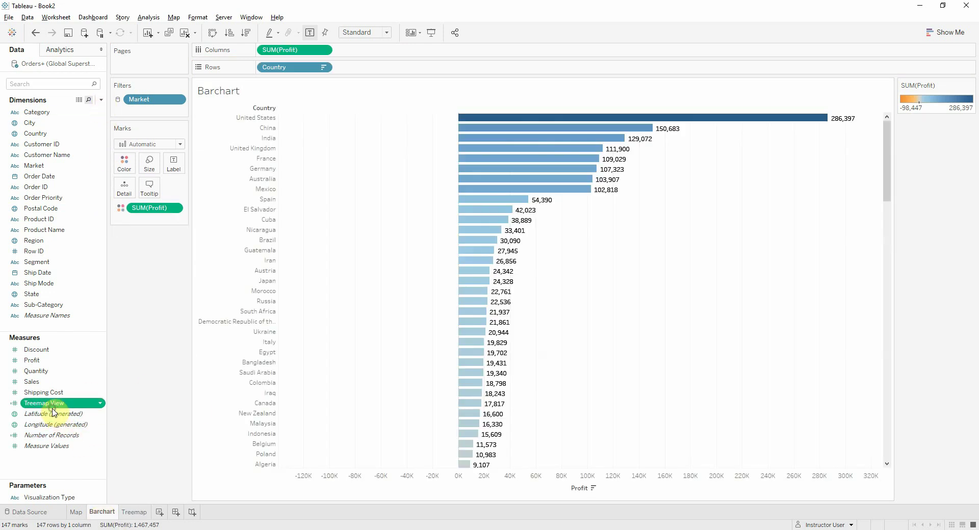
right_click(52, 408)
left_click(104, 237)
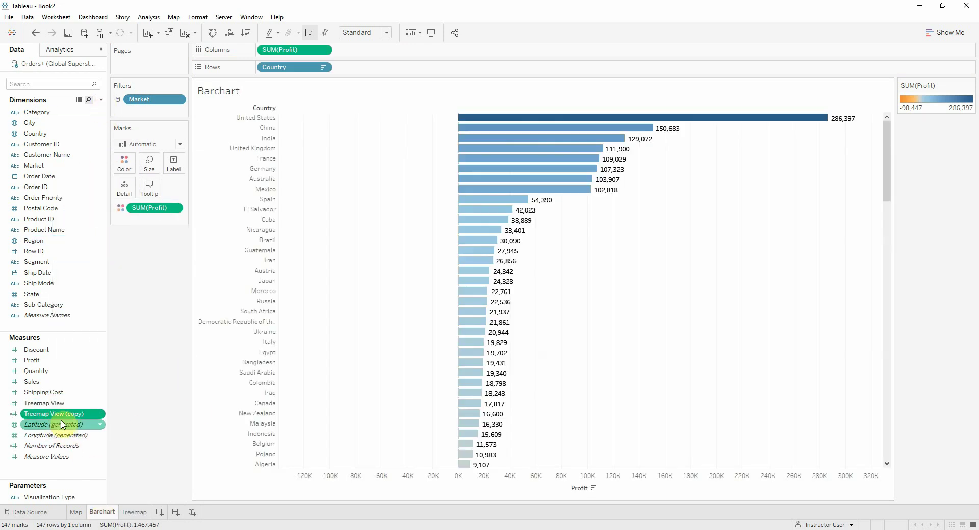
Step: Edit the copy into Barchart View, comparing Visualization Type to 'Barchart'
right_click(76, 414)
left_click(123, 234)
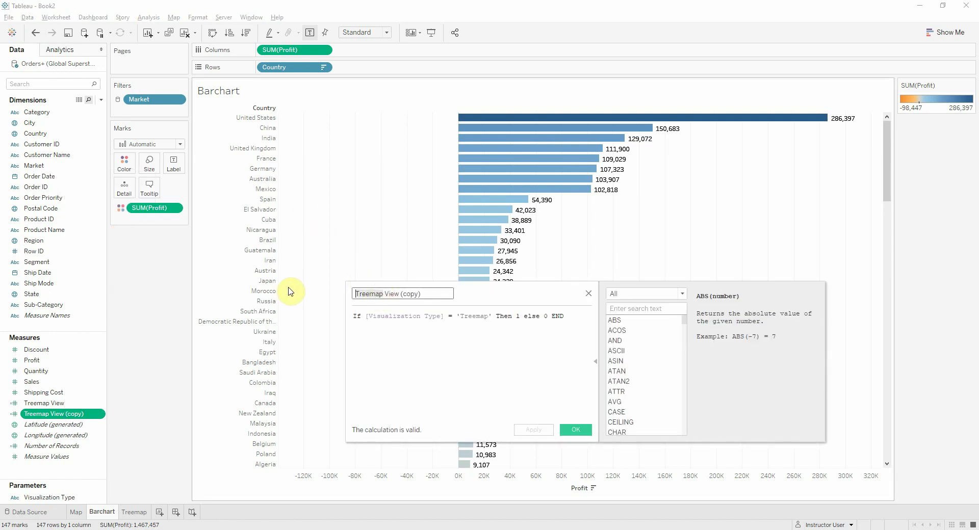
type("Barc")
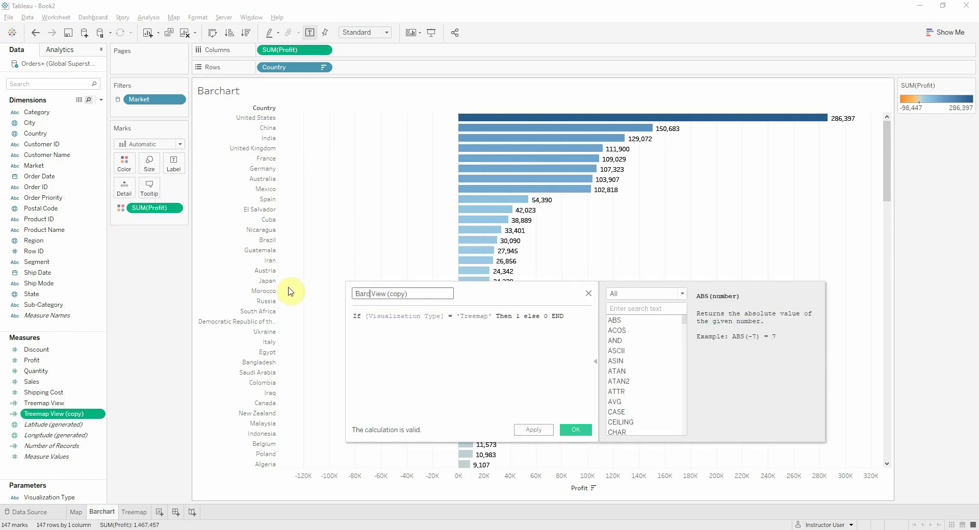
type("hart")
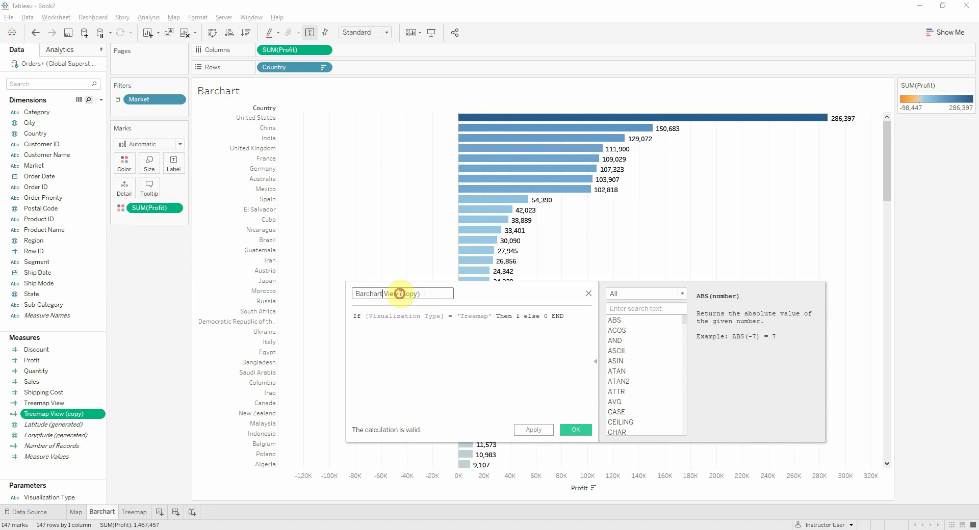
left_click_drag(400, 294, 451, 294)
key("BackSpace")
double_click(472, 316)
type("B")
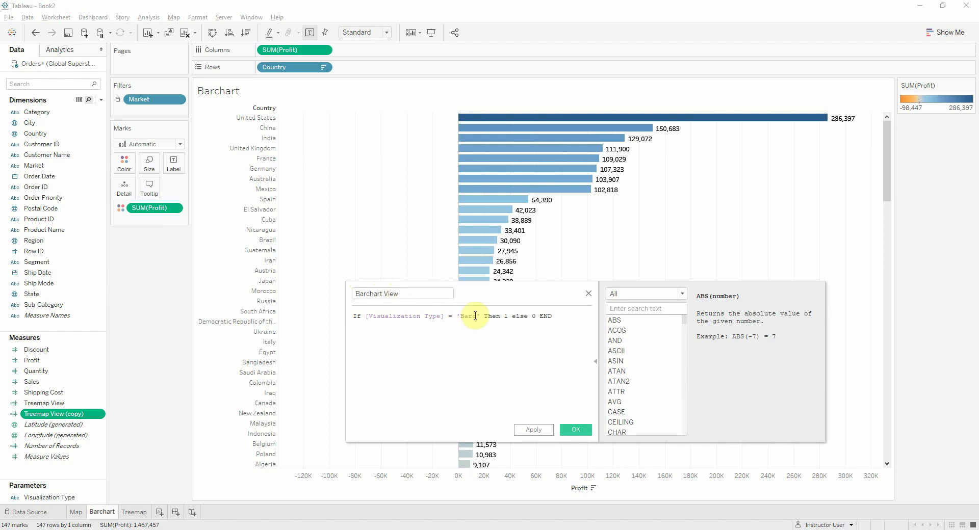
type("archart")
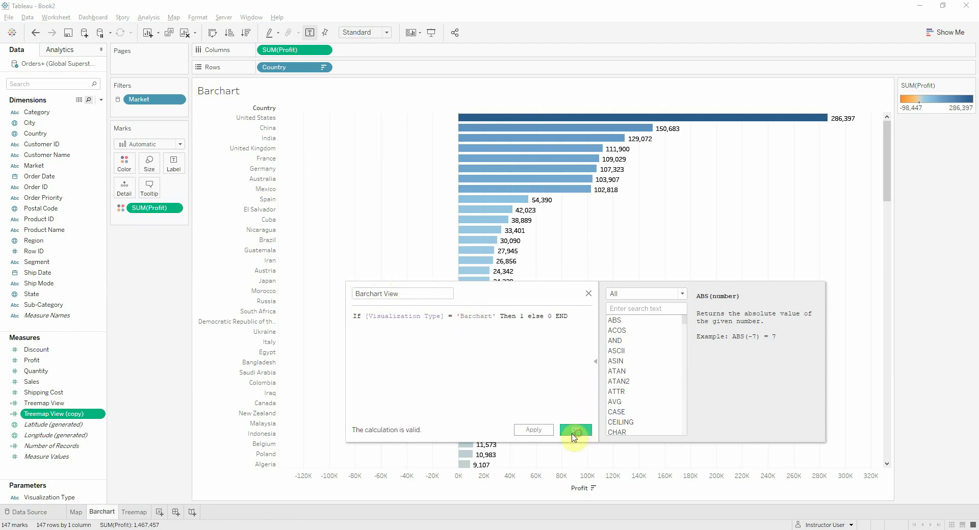
left_click(573, 435)
Step: Filter the Barchart sheet on Barchart View at least 1, leaving the bar chart with 0 marks
left_click_drag(56, 350, 153, 117)
left_click(507, 350)
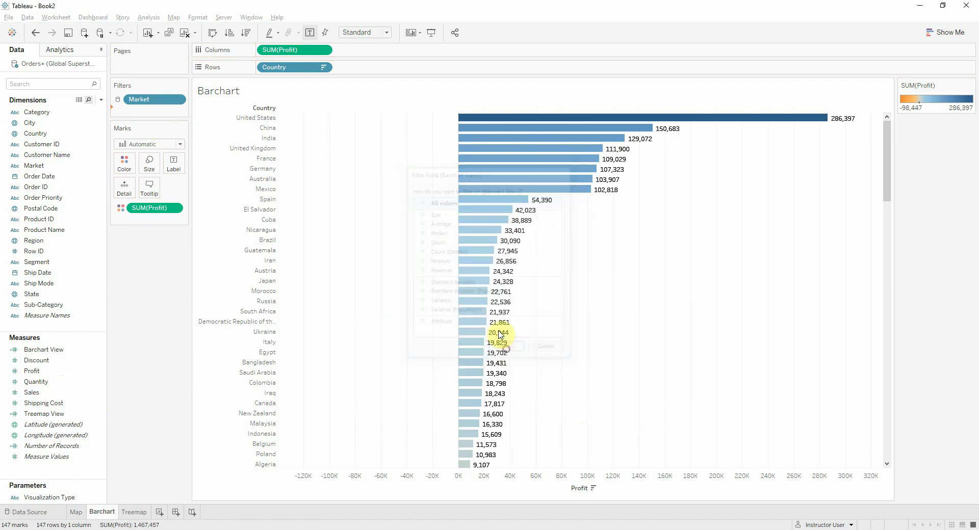
left_click(436, 208)
type("1")
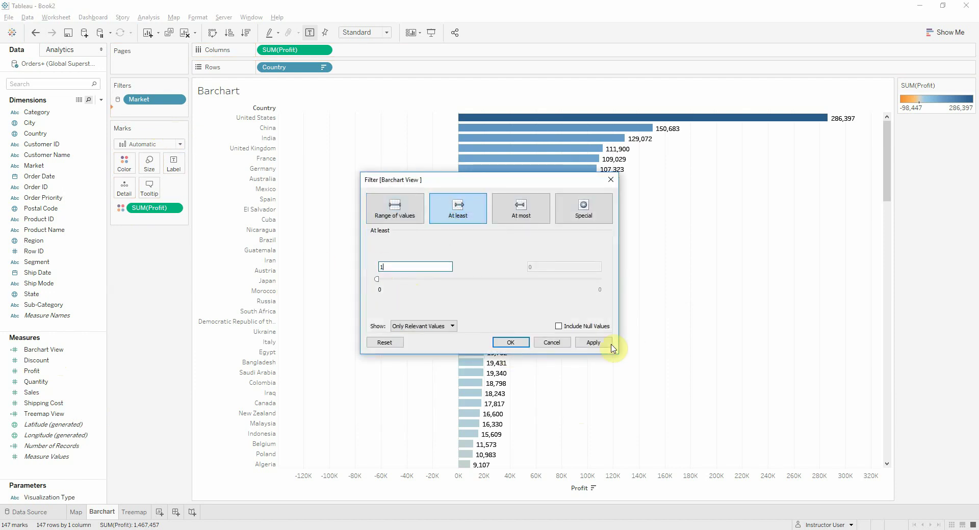
left_click(507, 343)
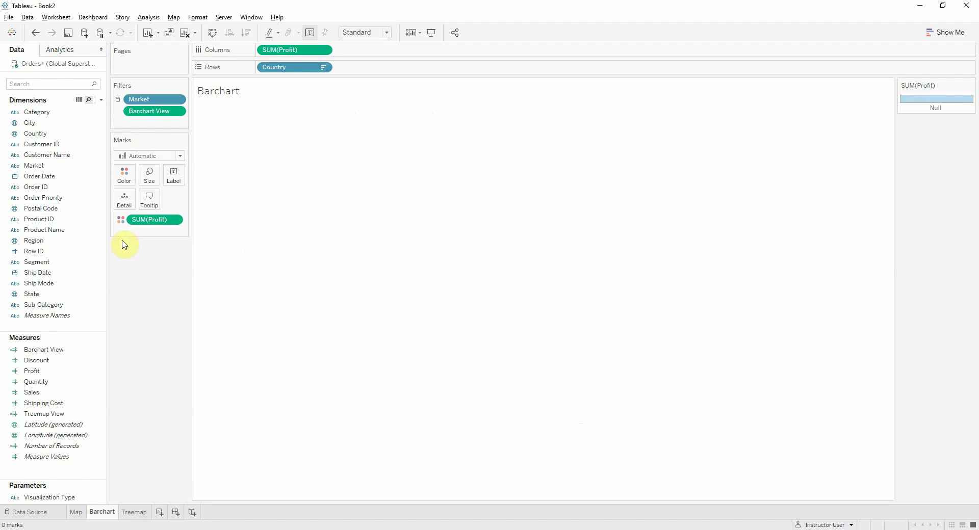
Step: On the Map sheet, duplicate the Barchart View calculation
left_click(78, 514)
left_click(61, 350)
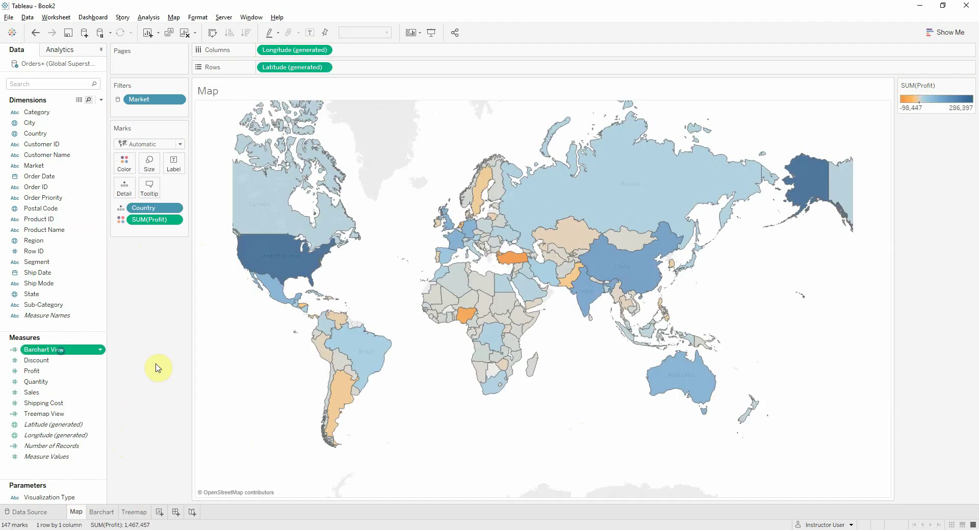
right_click(61, 351)
left_click(113, 179)
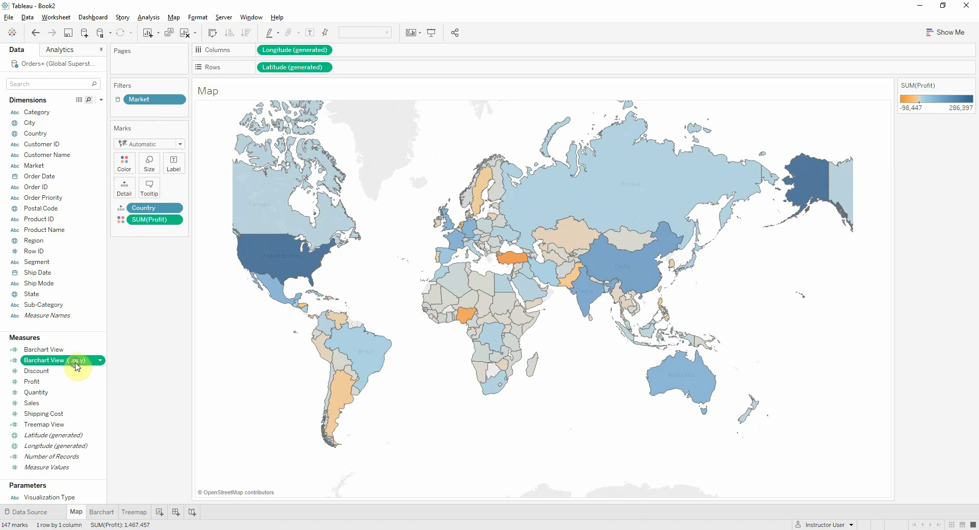
Step: Rename the copy to Map View and change its test from 'Barchart' to 'Map'
right_click(76, 366)
left_click(115, 184)
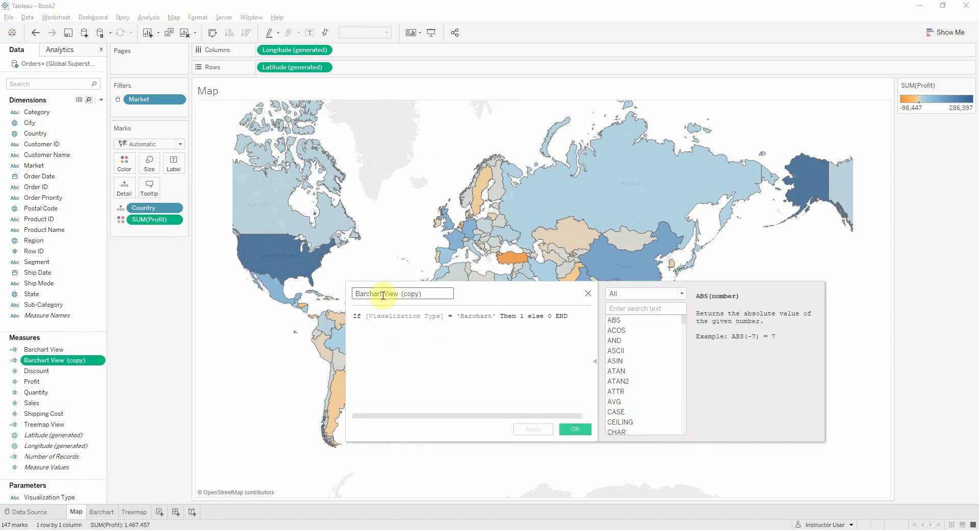
double_click(383, 295)
type("Map")
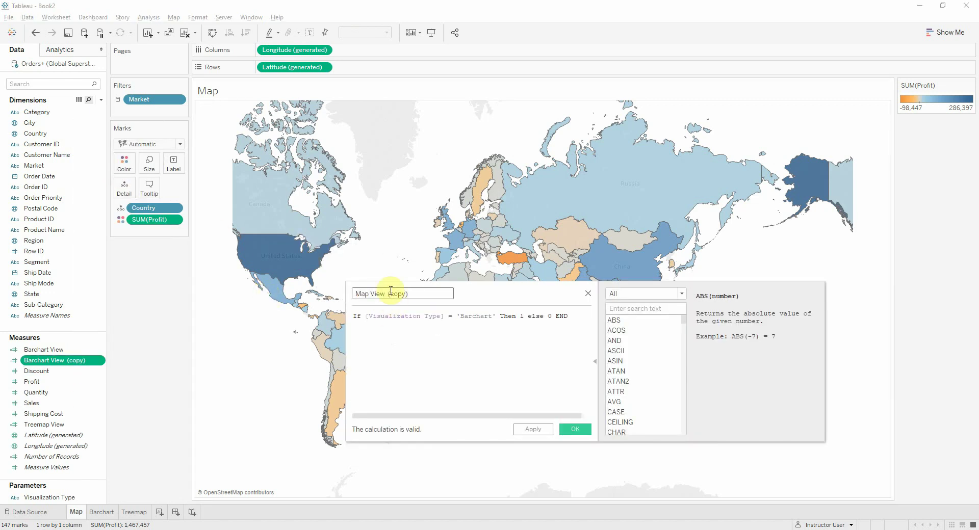
key("BackSpace")
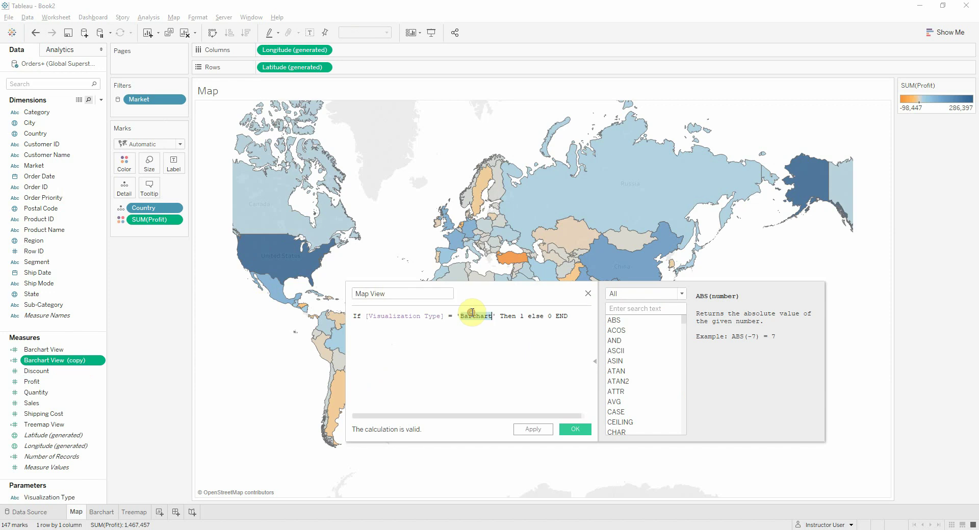
type("Map")
left_click(569, 430)
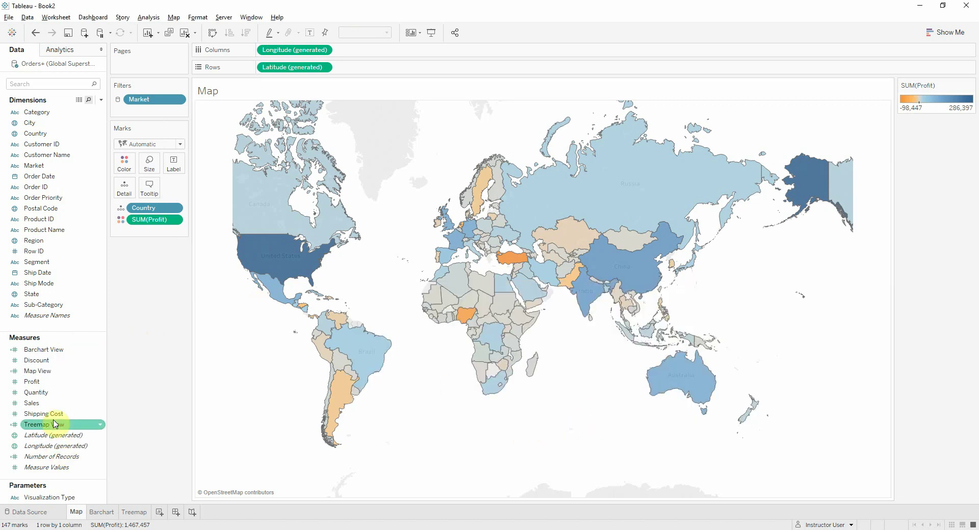
Step: Add a Map View filter of at least 1 to the Map sheet, emptying the map to 0 marks
left_click(50, 372)
left_click_drag(46, 376, 153, 110)
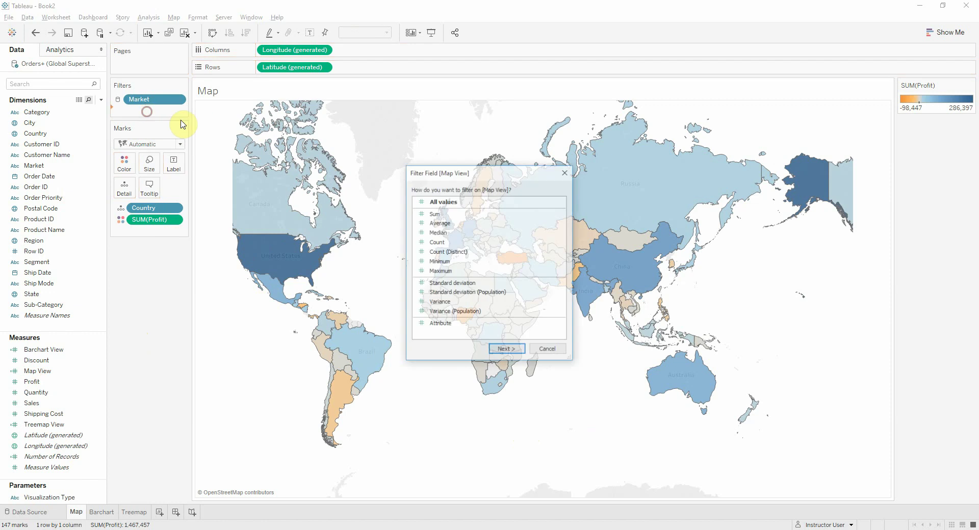
left_click(444, 202)
left_click(504, 350)
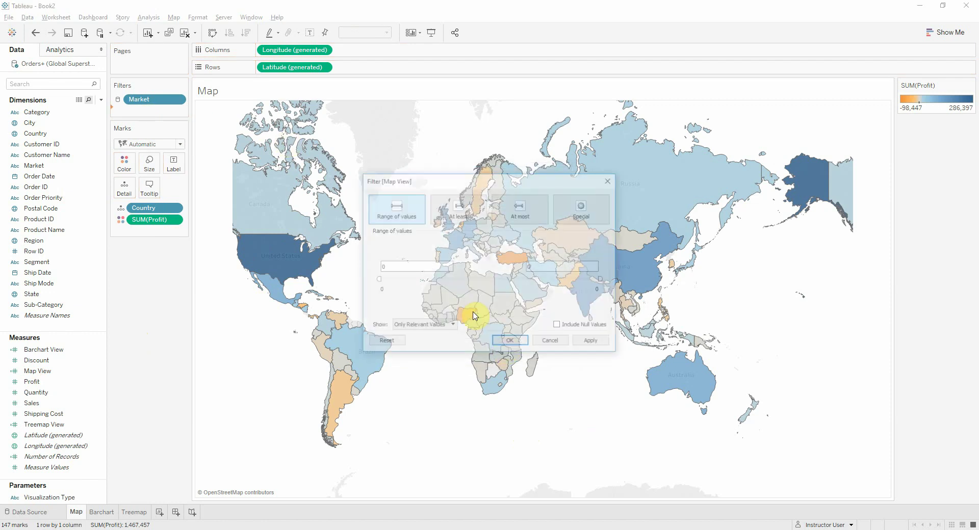
left_click(454, 208)
left_click(593, 342)
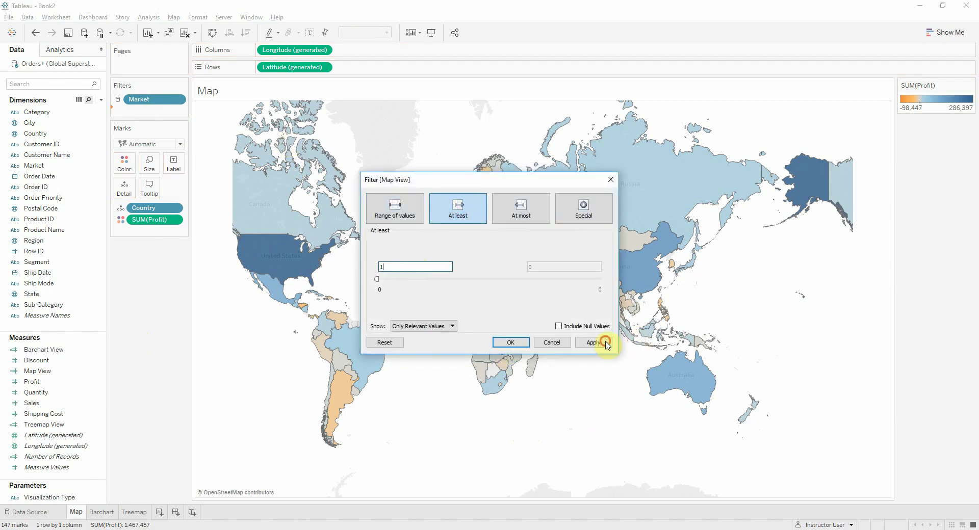
left_click(511, 342)
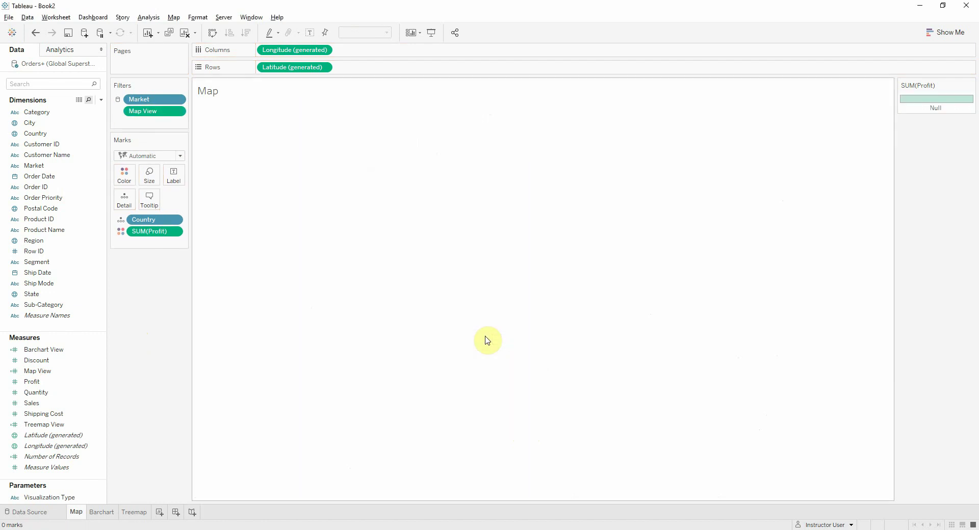
Step: Create a new dashboard with the Map sheet on top and the Treemap sheet at the bottom
left_click(176, 512)
left_click_drag(22, 166, 322, 345)
left_click_drag(38, 187, 317, 398)
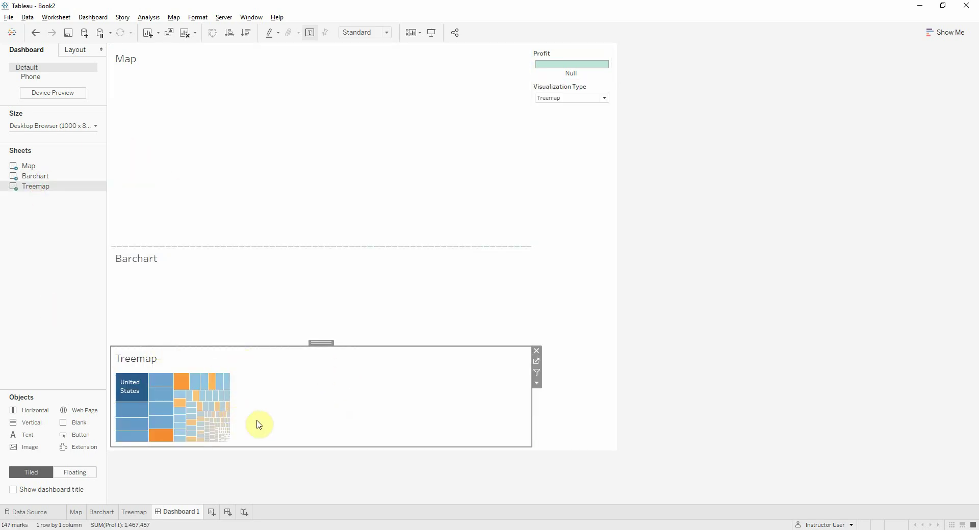
Step: Set the treemap to Fit Entire View and drop a Vertical container onto the Map zone
left_click(537, 387)
mouse_move(567, 353)
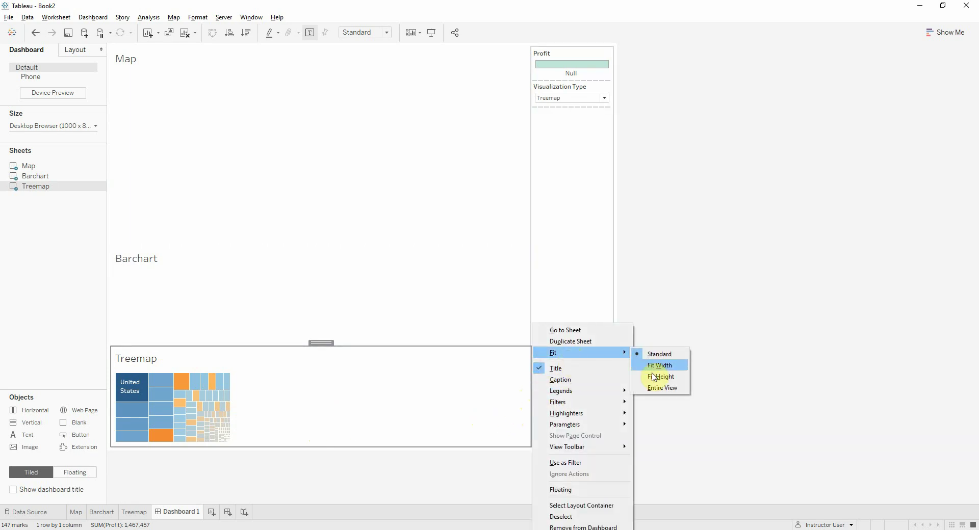
left_click(657, 389)
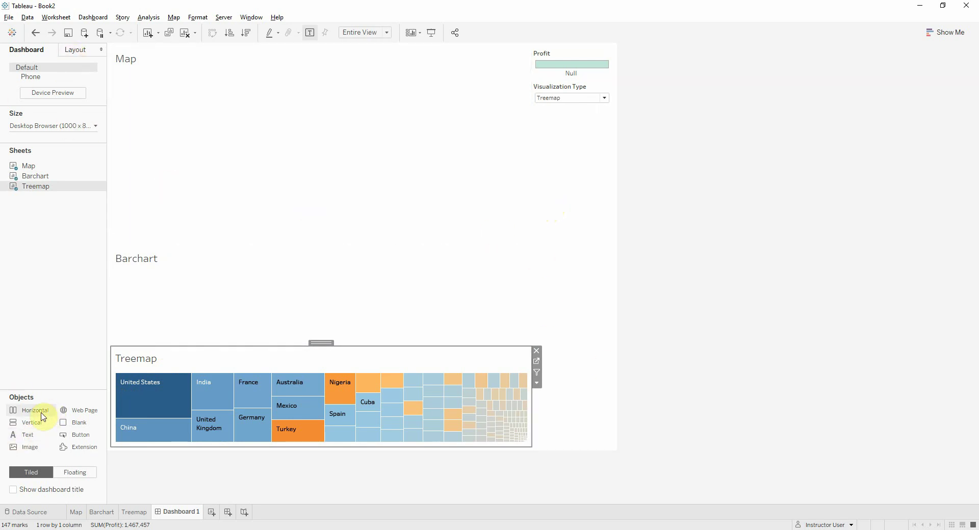
left_click_drag(31, 425, 262, 255)
Step: Stack the Map, Barchart and Treemap zones in one column inside the vertical container
left_click(286, 119)
double_click(322, 48)
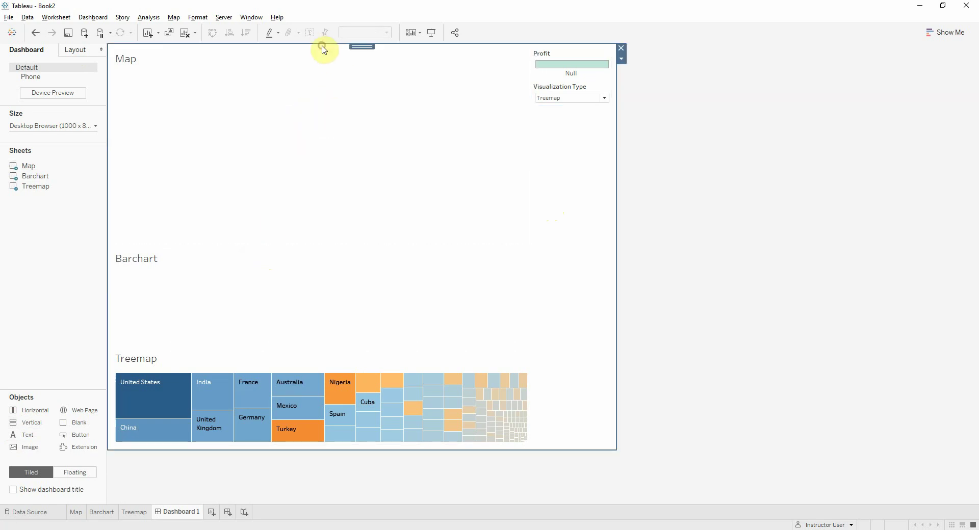
left_click(313, 61)
left_click_drag(322, 48, 306, 214)
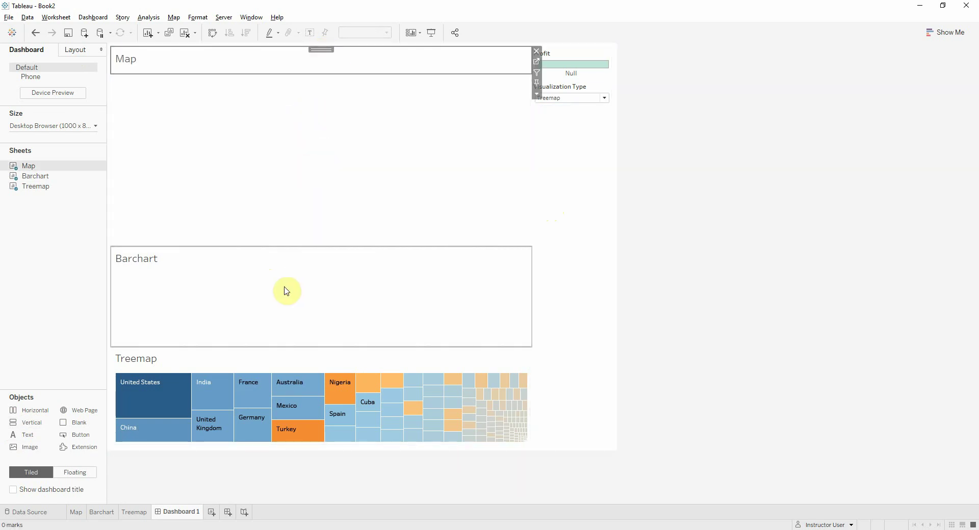
left_click(286, 291)
left_click_drag(321, 248, 315, 210)
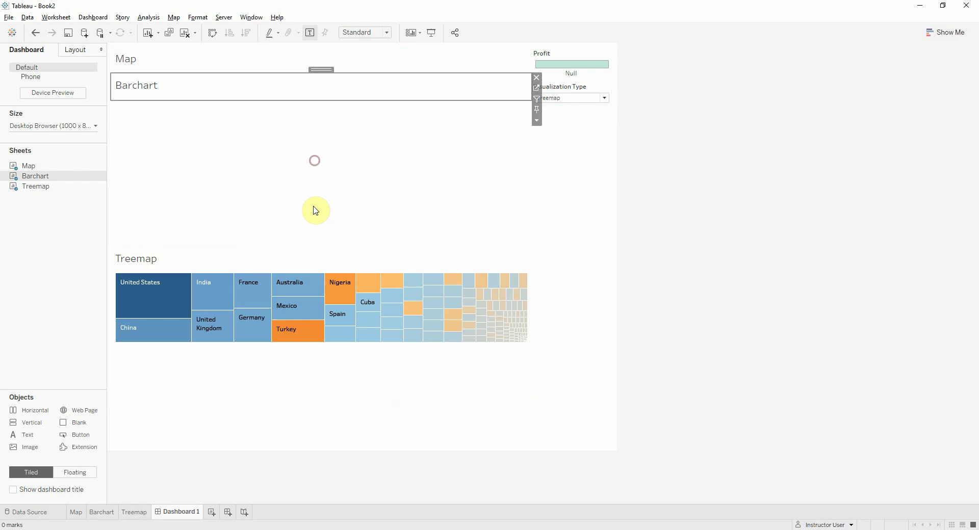
left_click(313, 260)
left_click_drag(317, 243, 309, 168)
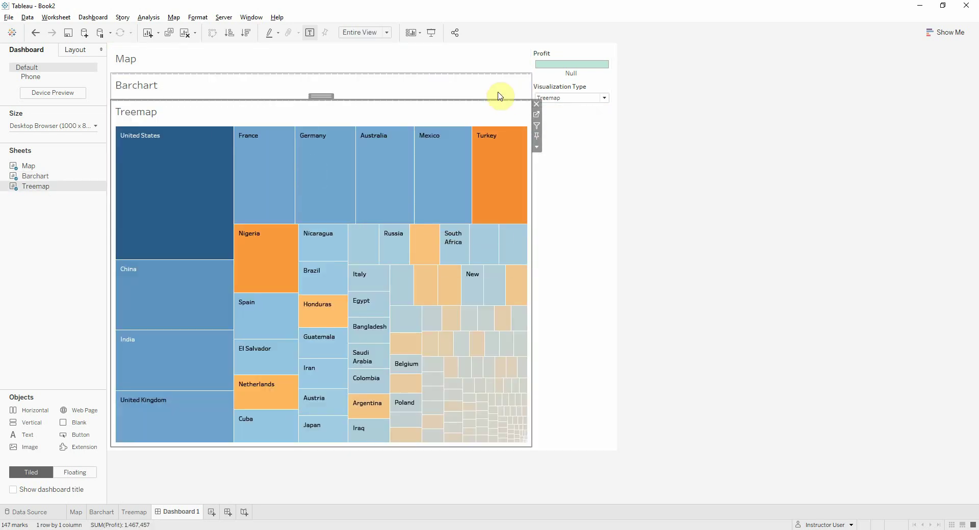
Step: Hide the titles on the Treemap, Barchart and Map sheets
right_click(148, 113)
left_click(192, 141)
right_click(151, 85)
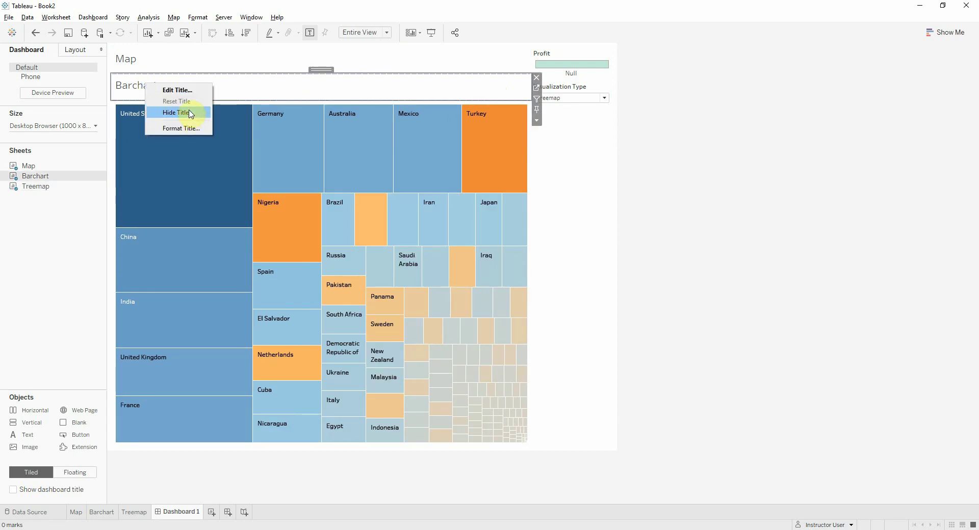
left_click(193, 111)
right_click(133, 62)
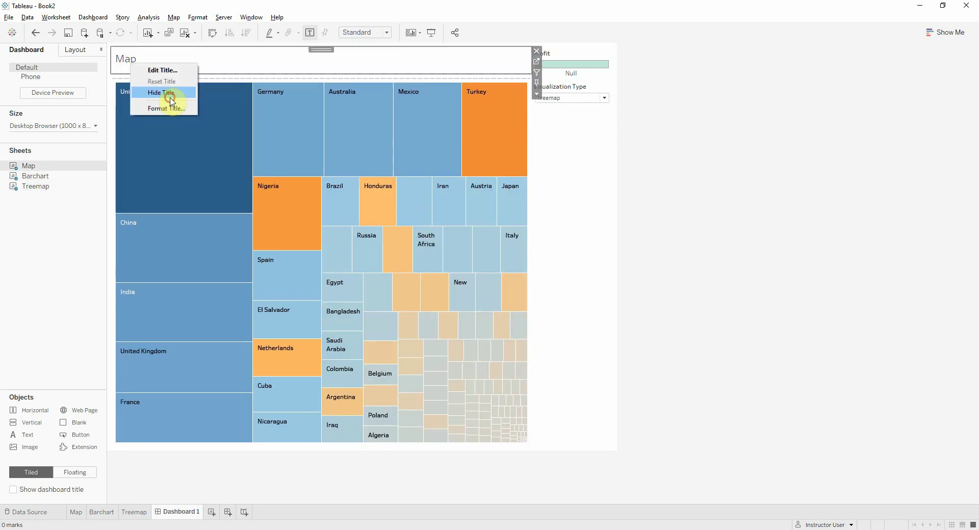
left_click(168, 97)
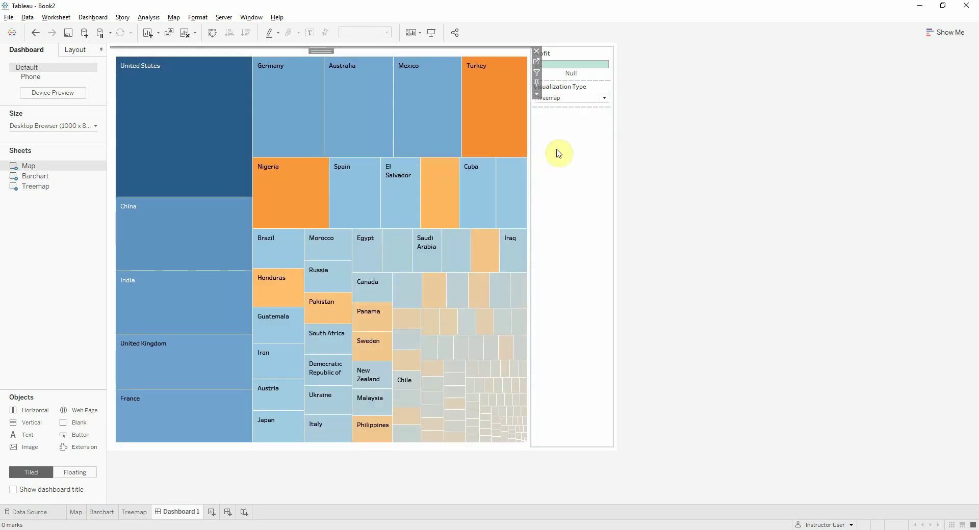
right_click(587, 122)
left_click(724, 118)
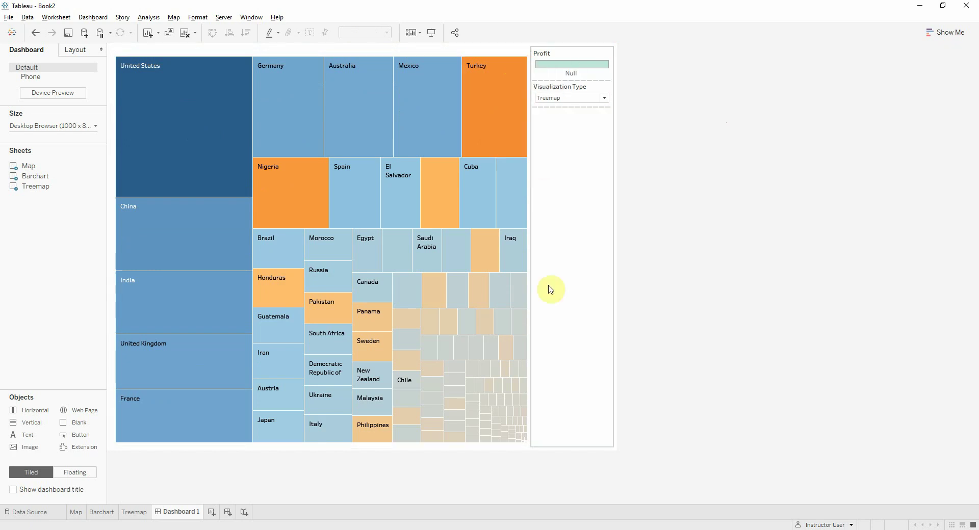
Step: Add a Market filter to the dashboard from the Treemap sheet
left_click(38, 187)
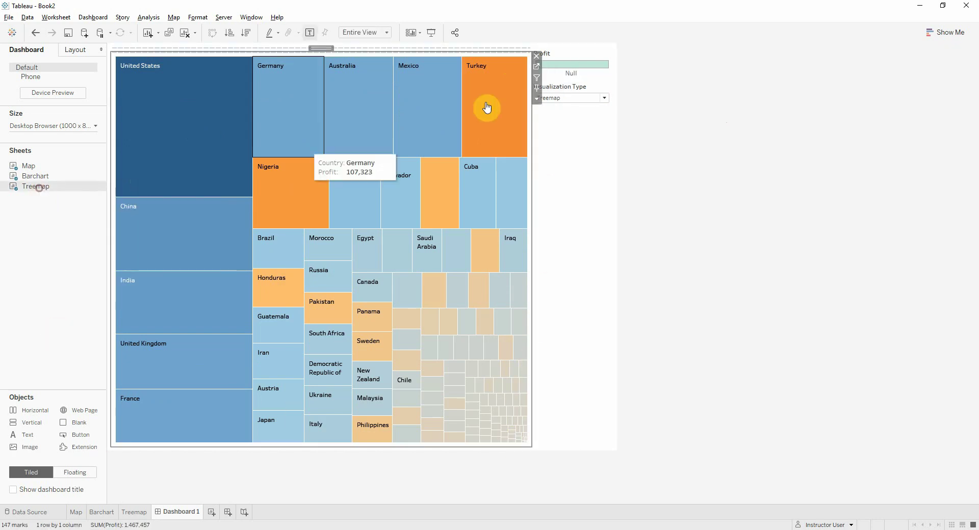
left_click(537, 98)
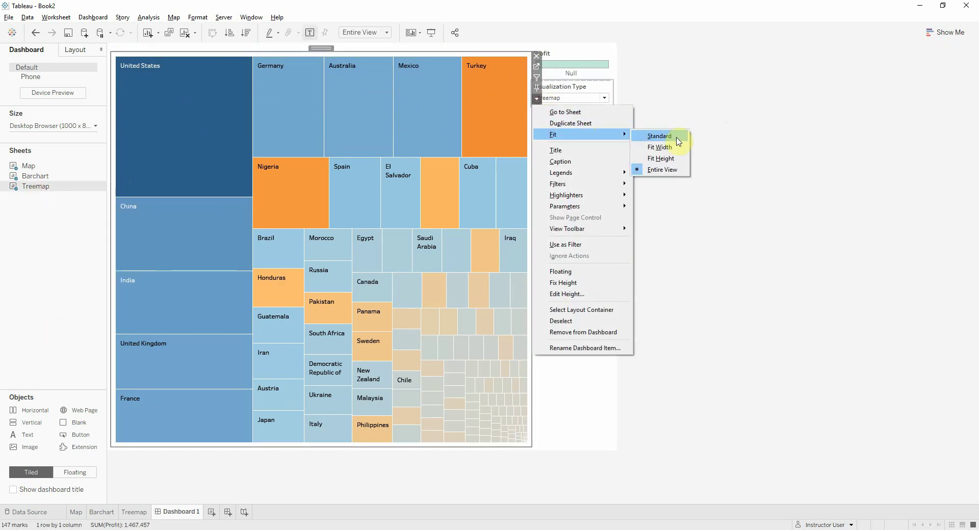
mouse_move(596, 190)
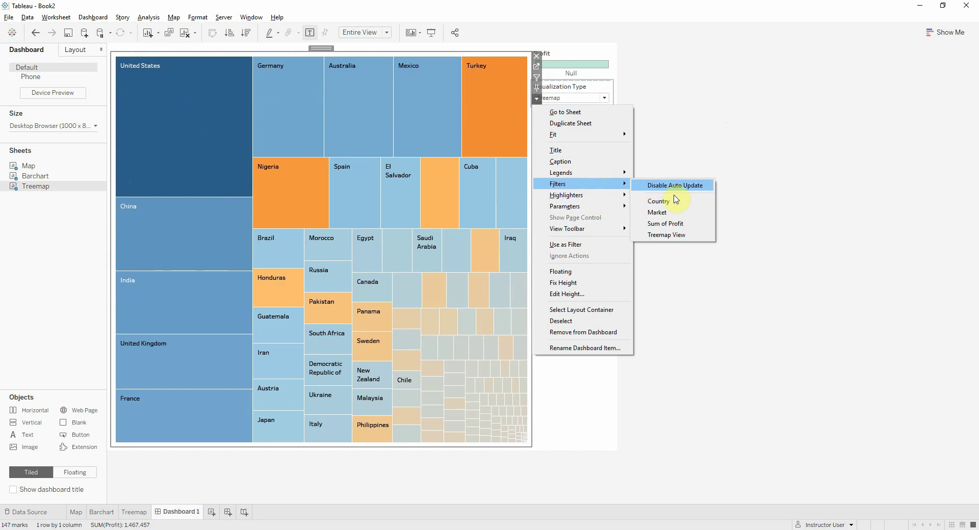
left_click(674, 148)
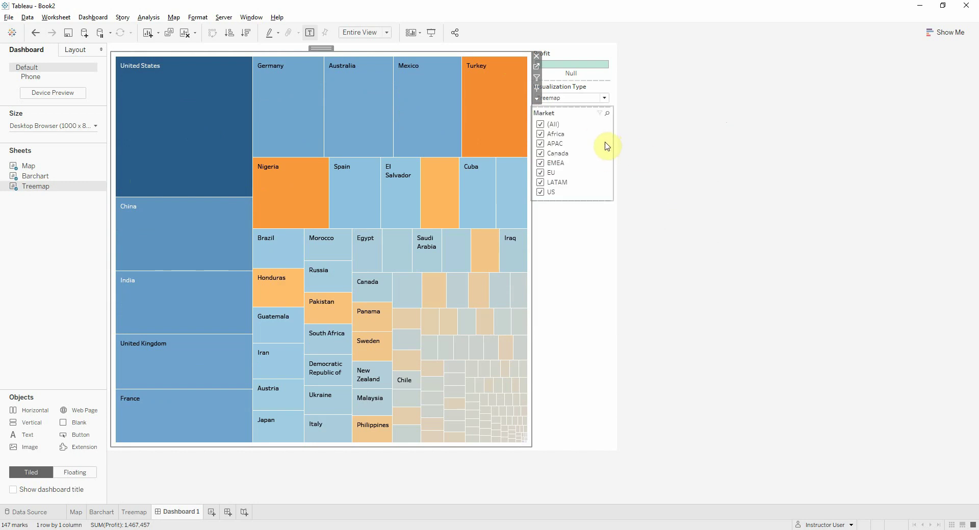
Step: Set the Market filter to LATAM only
left_click(611, 136)
left_click(542, 124)
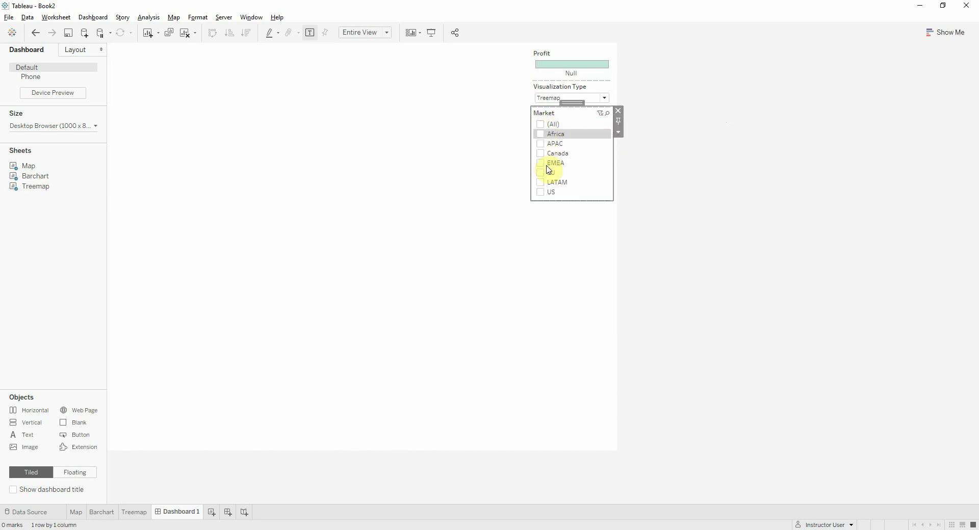
left_click(541, 173)
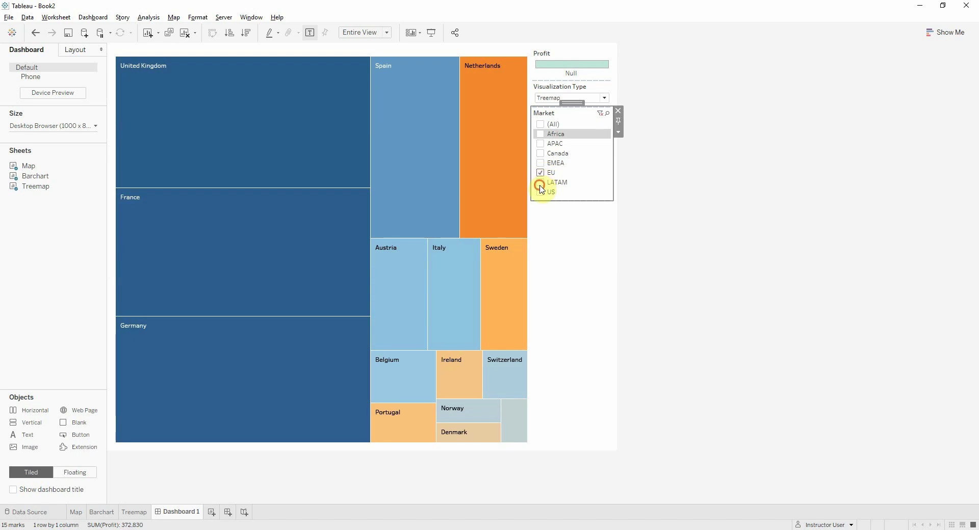
left_click(542, 182)
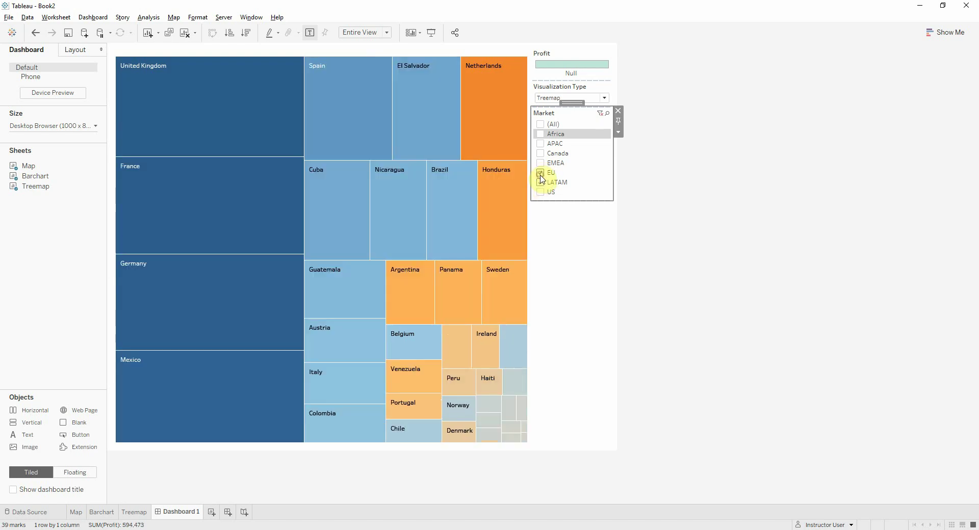
left_click(541, 174)
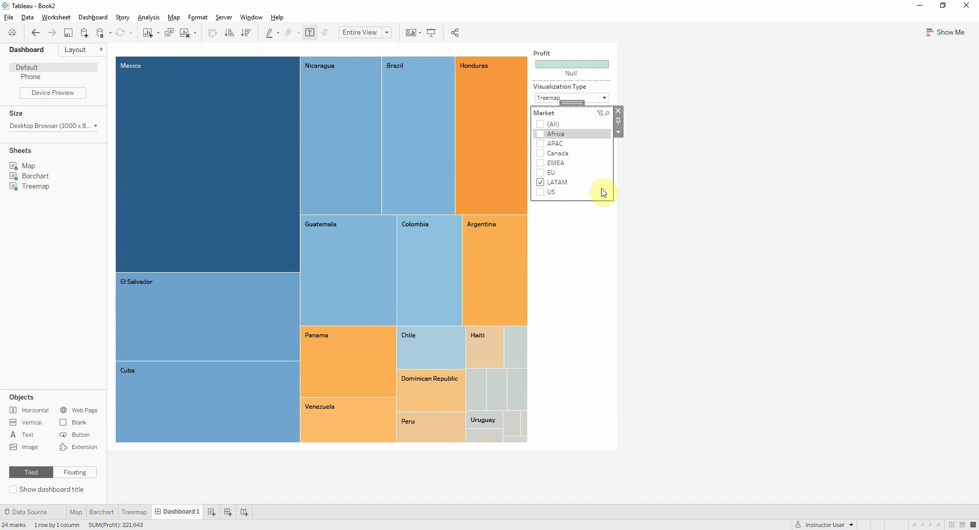
Step: Switch Visualization Type to Barchart and tick (All) in the Market filter
left_click(606, 100)
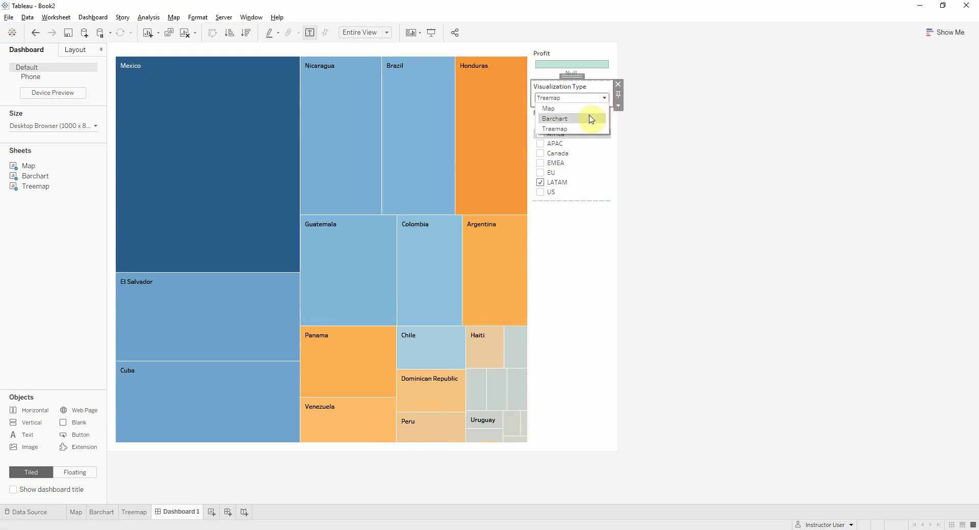
left_click(590, 119)
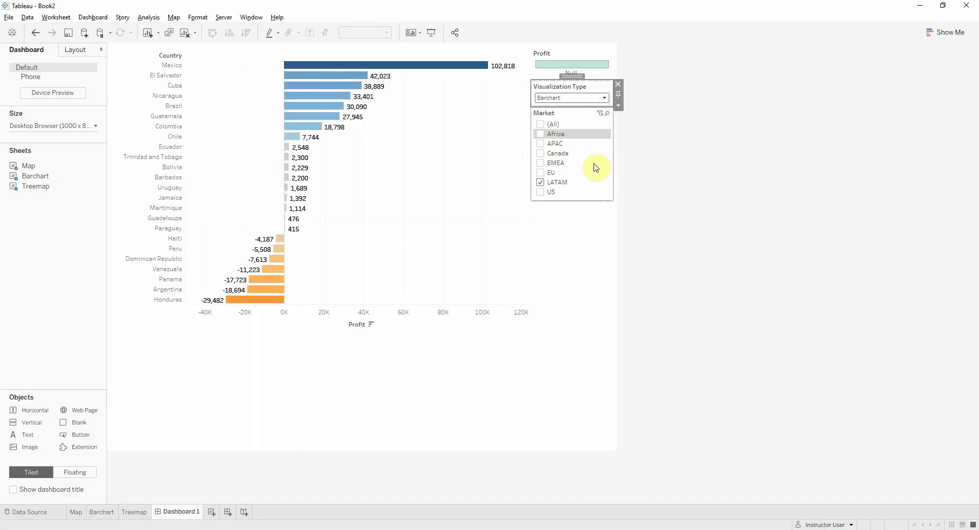
left_click(541, 124)
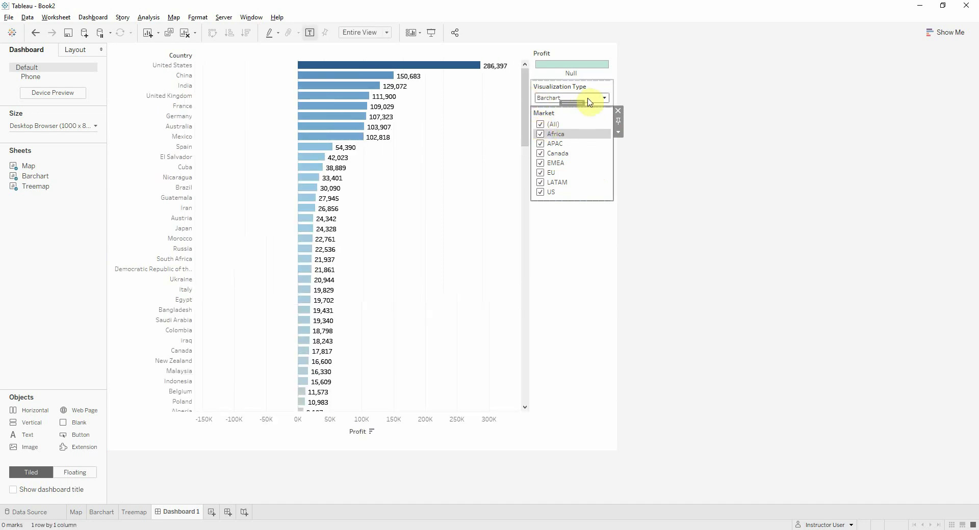
Step: Set Visualization Type back to Map to show the world profit map
mouse_move(525, 99)
left_mouse_down()
mouse_move(527, 291)
mouse_move(518, 345)
mouse_move(520, 80)
left_mouse_up()
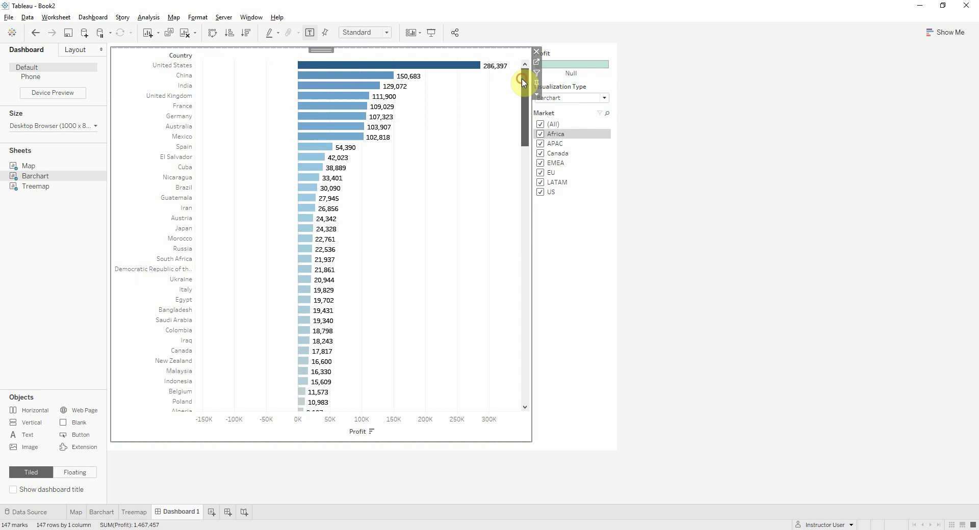
left_click(596, 98)
left_click(576, 120)
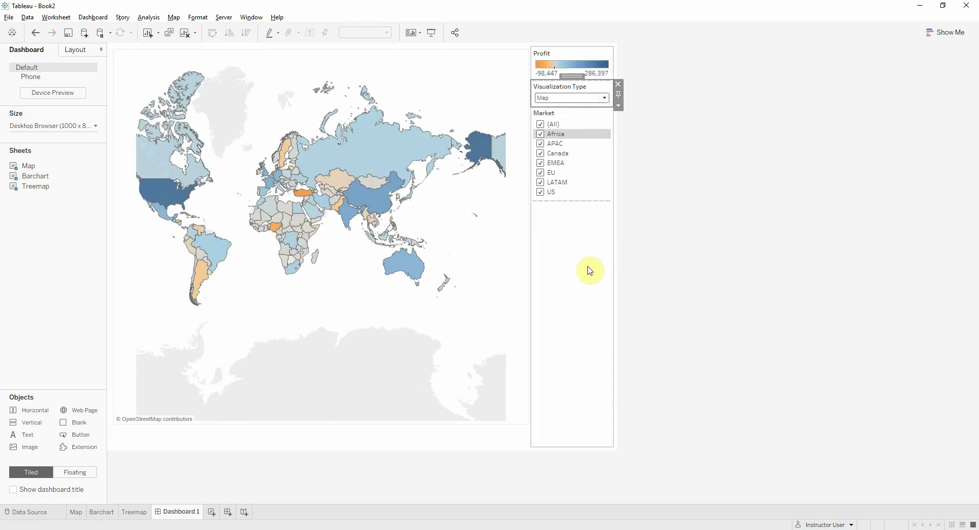